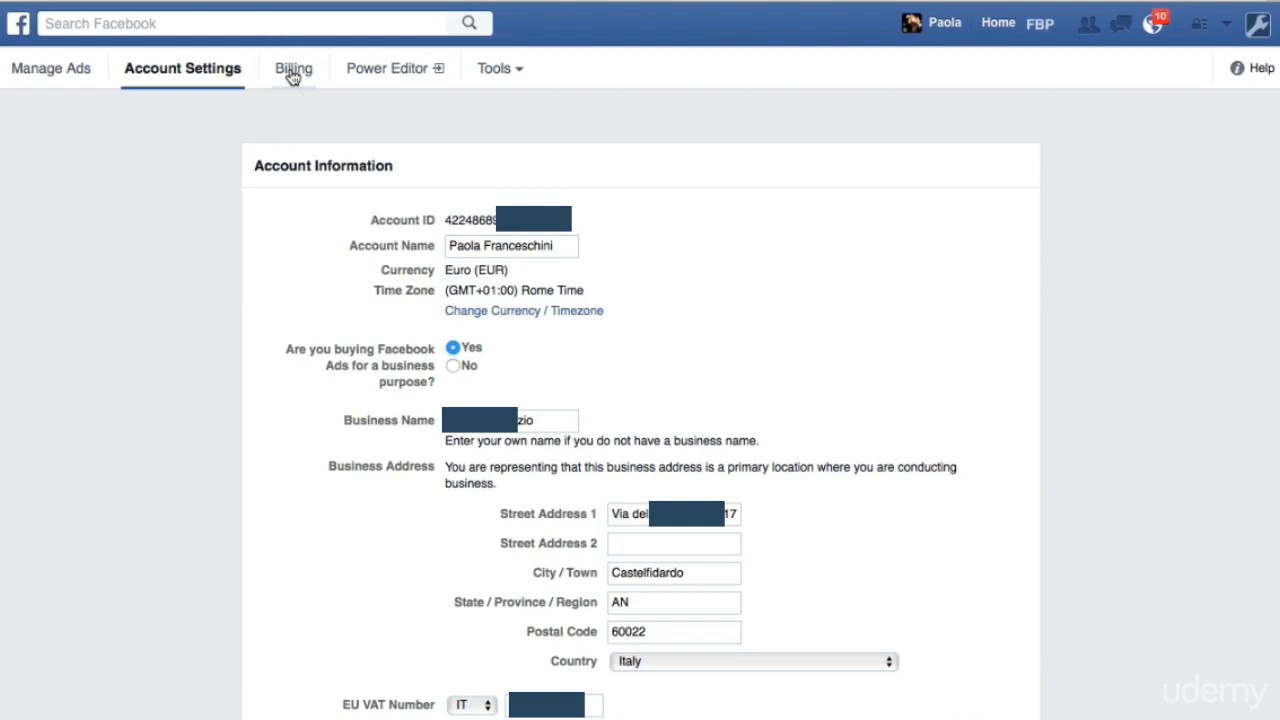
Step: Open the ad account's billing overview and view the account spending limit form without setting a limit
{"action": "left_click", "coordinate": [293, 70]}
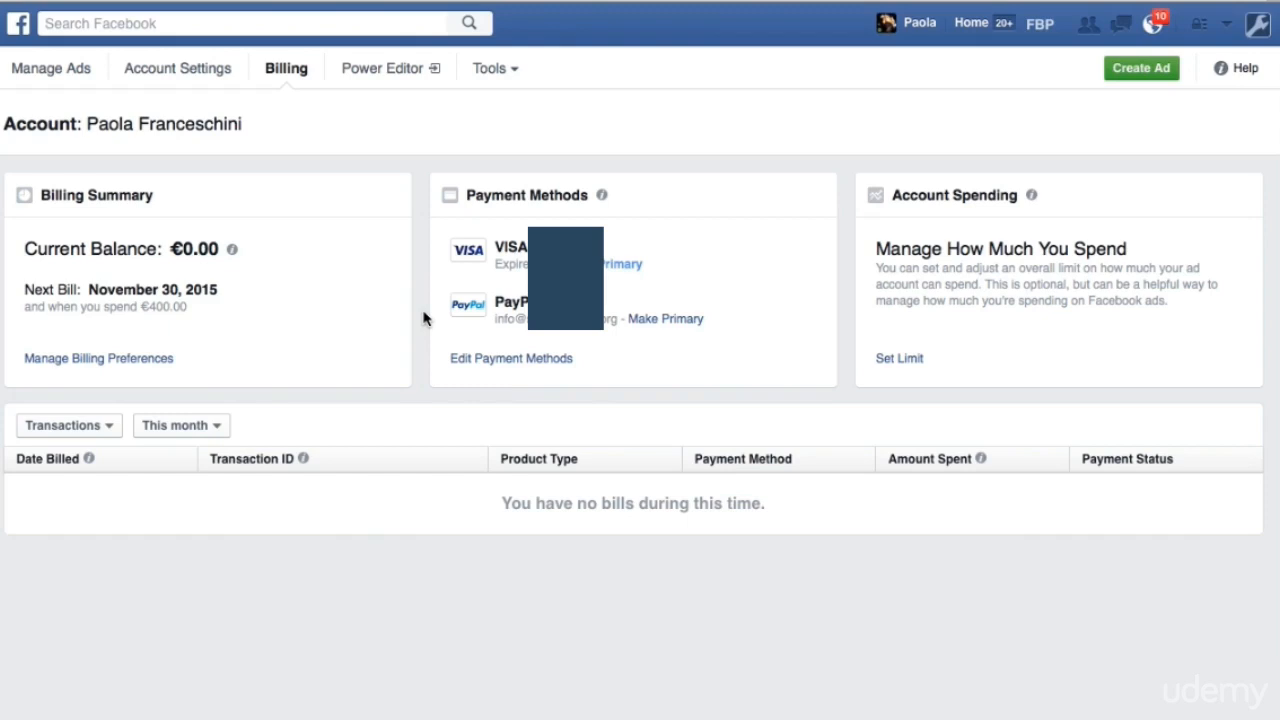
{"action": "left_click", "coordinate": [900, 359]}
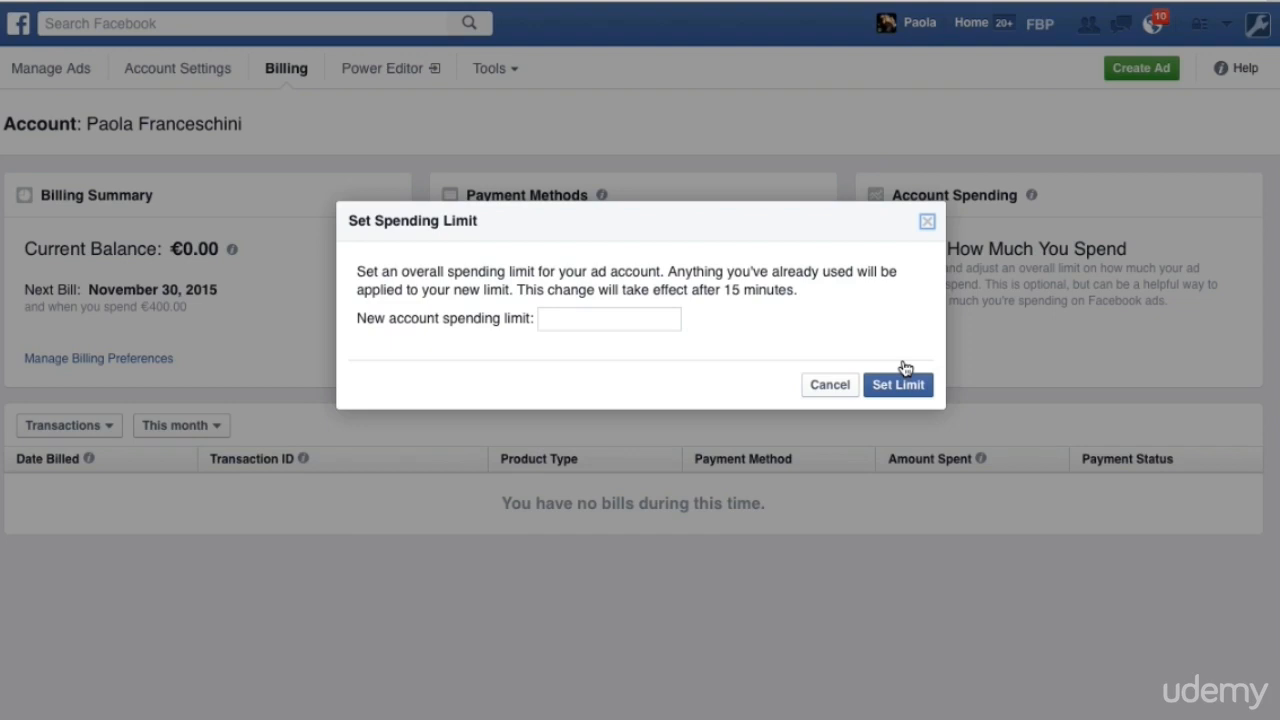
{"action": "left_click", "coordinate": [927, 223]}
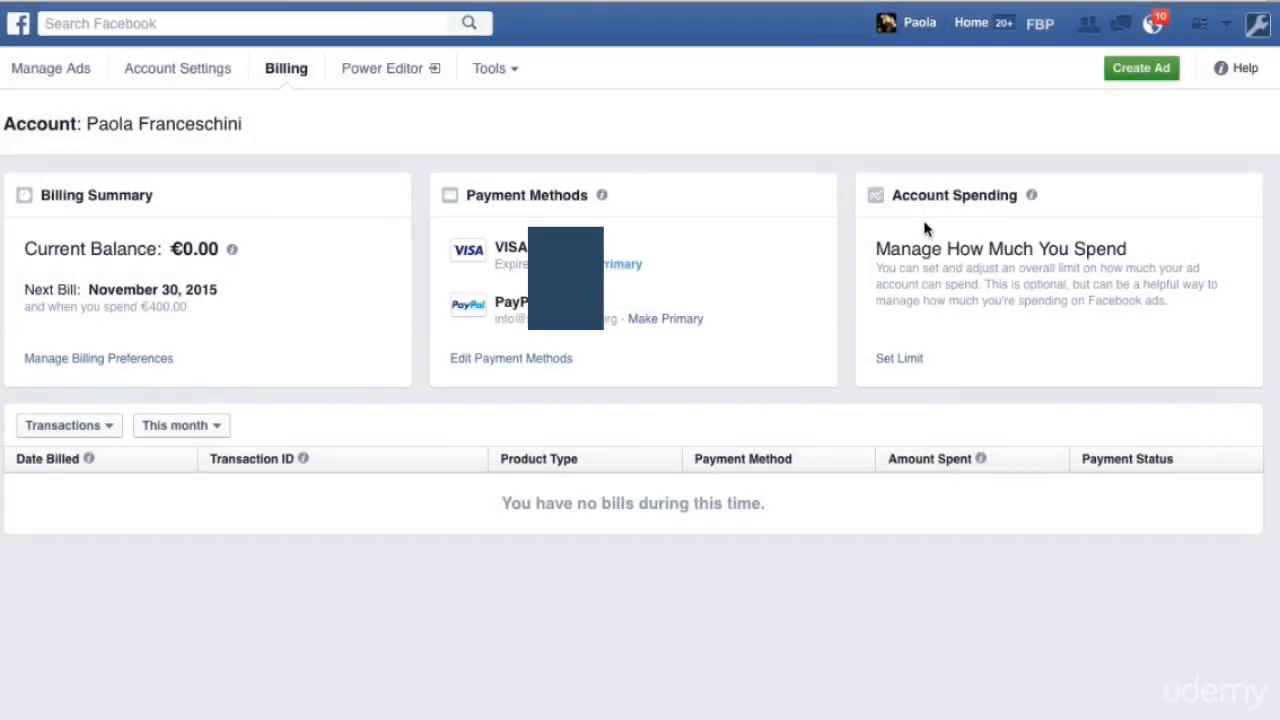
Step: Start a new ad campaign with the Promote your Page objective for the Leonardo DiCaprio Italia page
{"action": "left_click", "coordinate": [1141, 69]}
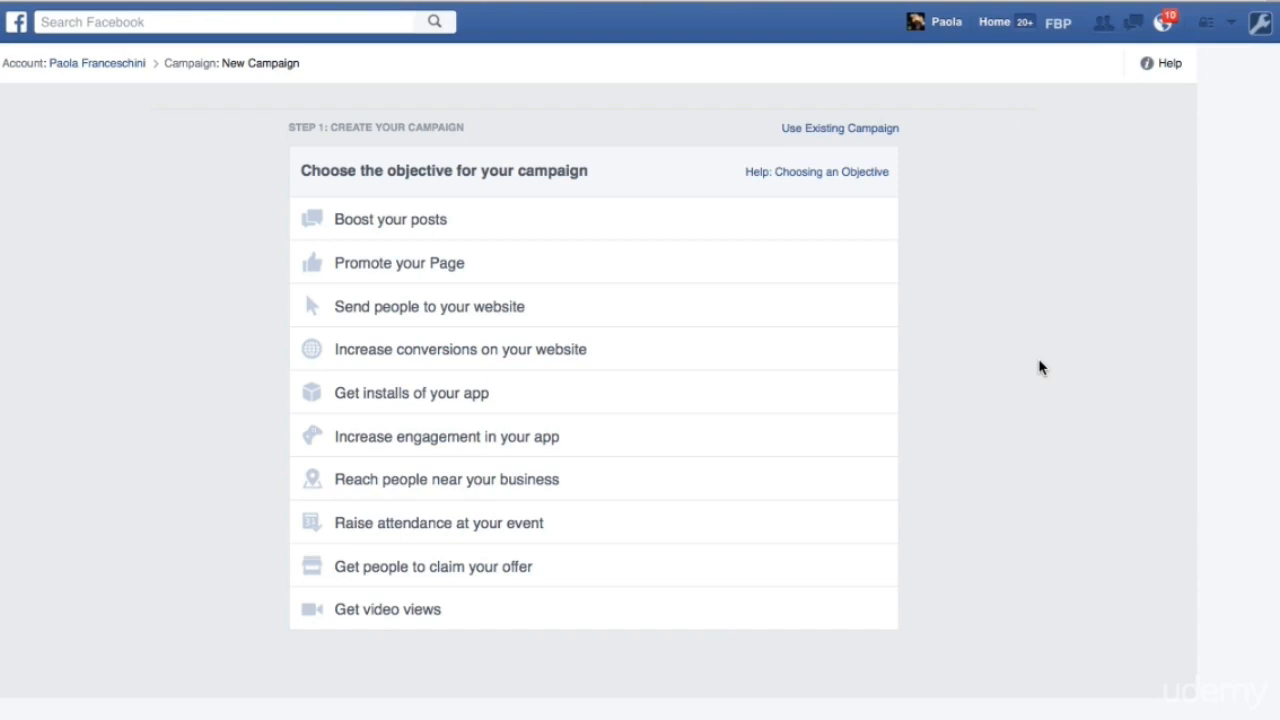
{"action": "left_click", "coordinate": [462, 268]}
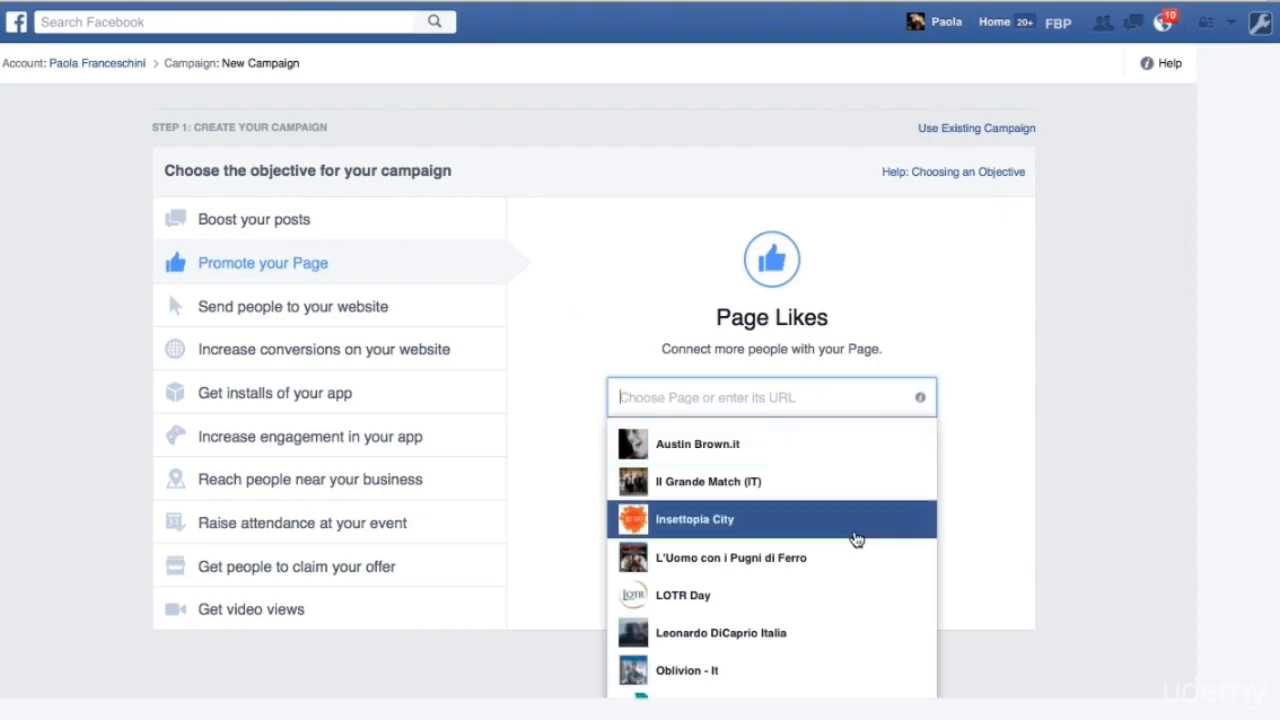
{"action": "scroll", "coordinate": [857, 539], "scroll_direction": "down", "scroll_amount": 1}
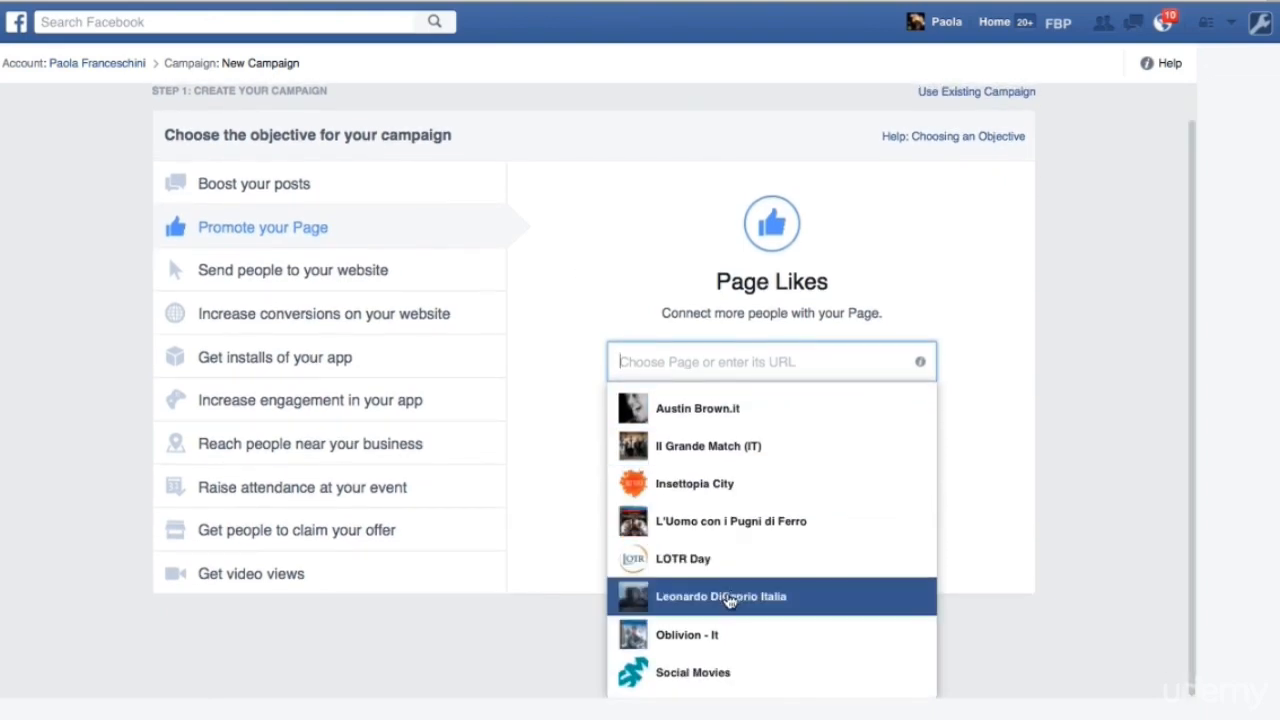
{"action": "left_click", "coordinate": [729, 517]}
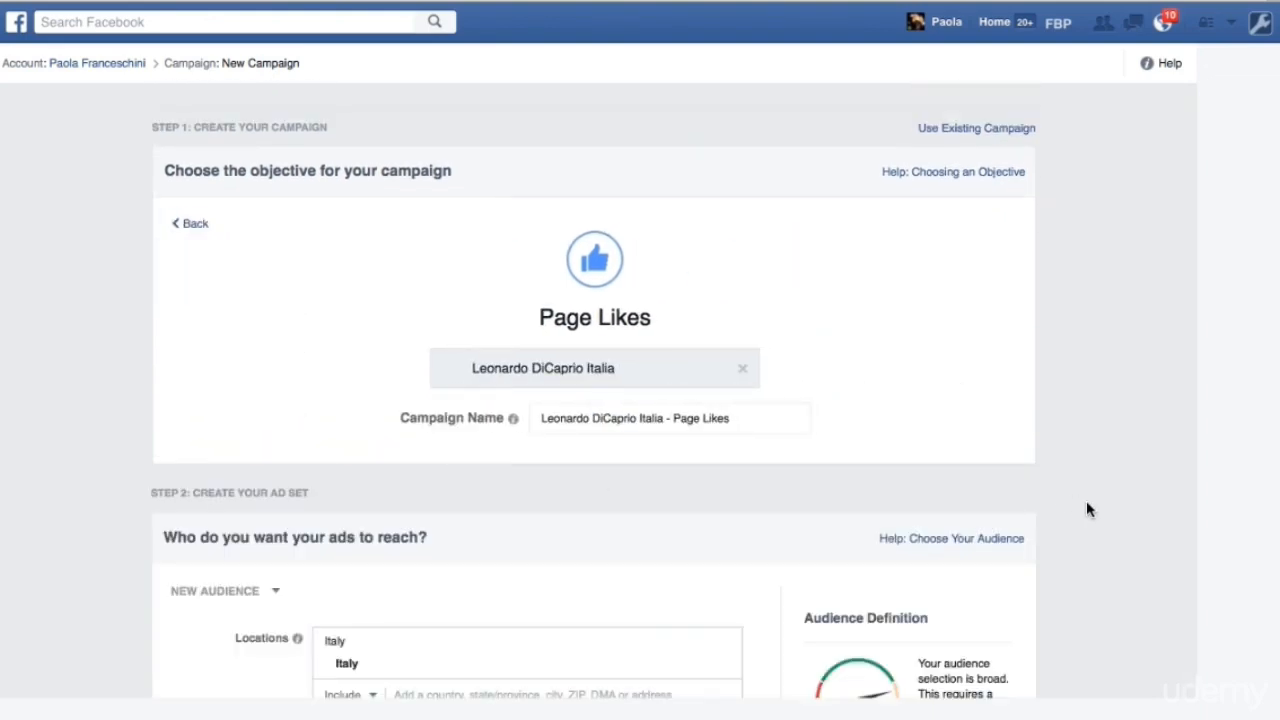
Step: Examine the ad set's location, age, gender and language targeting and the additional demographic categories
{"action": "scroll", "coordinate": [1087, 505], "scroll_direction": "down", "scroll_amount": 2}
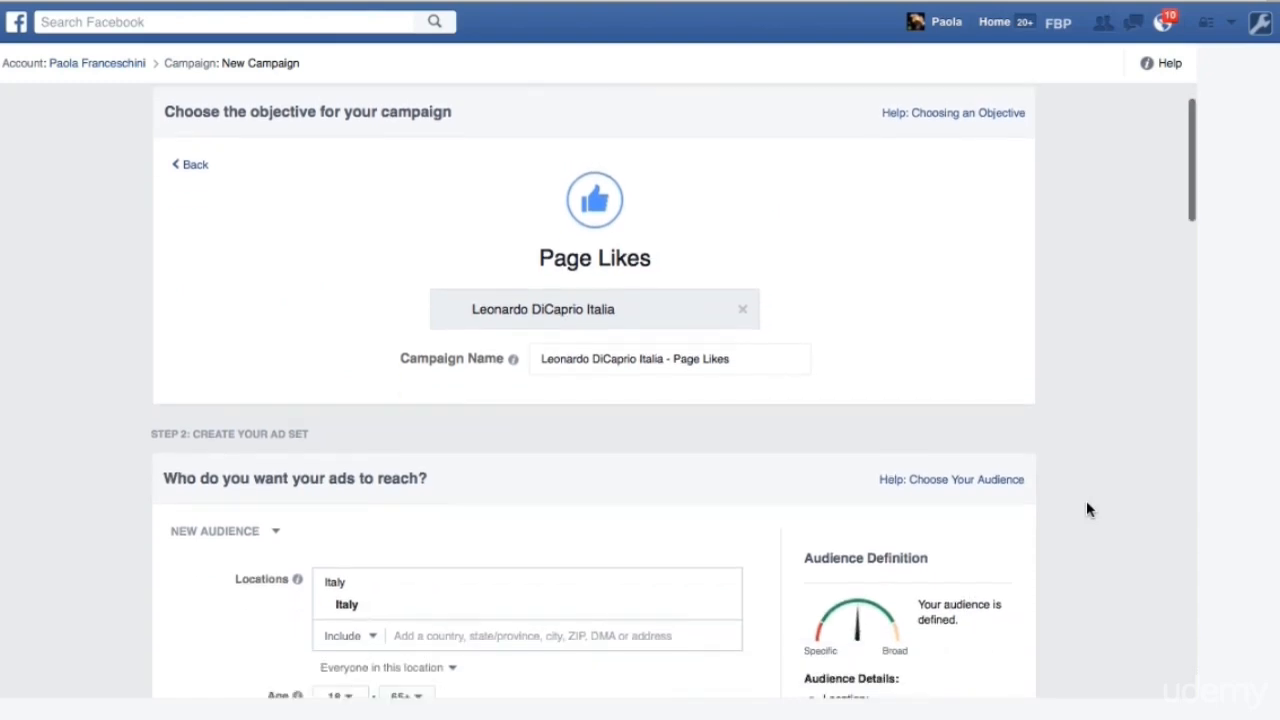
{"action": "scroll", "coordinate": [1087, 509], "scroll_direction": "down", "scroll_amount": 5}
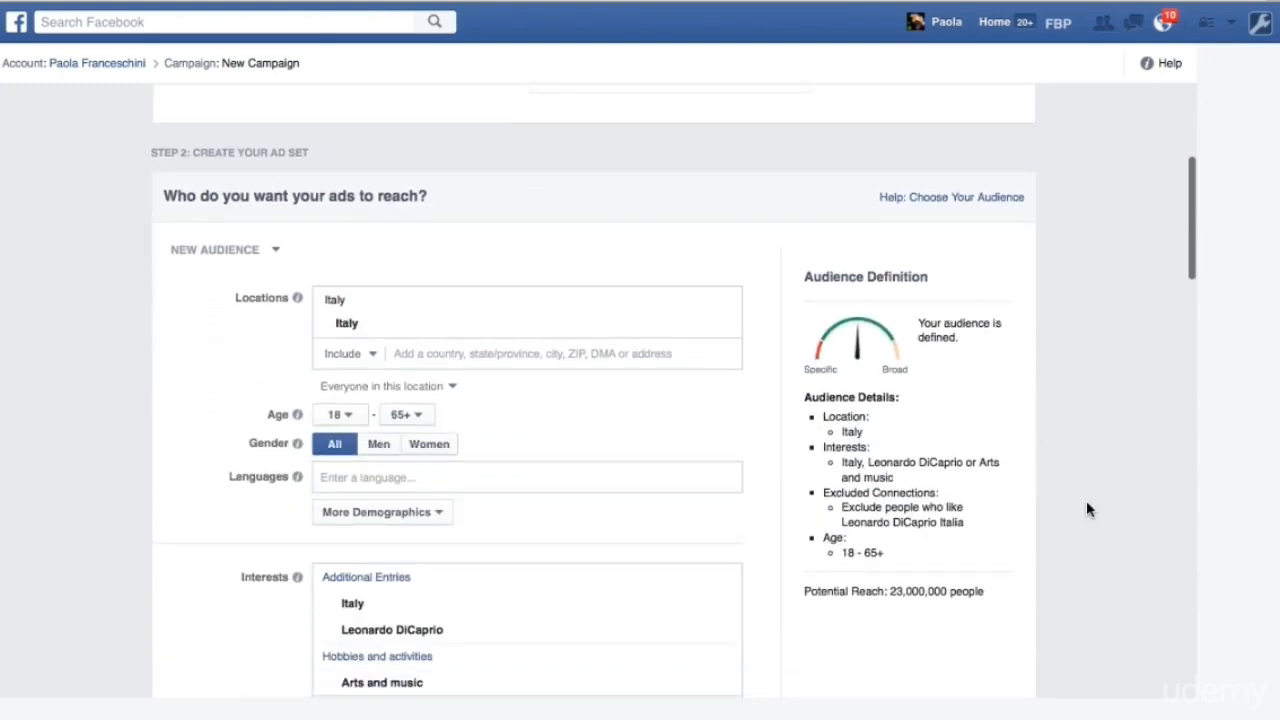
{"action": "scroll", "coordinate": [1087, 509], "scroll_direction": "down", "scroll_amount": 1}
{"action": "scroll", "coordinate": [1087, 509], "scroll_direction": "up", "scroll_amount": 1}
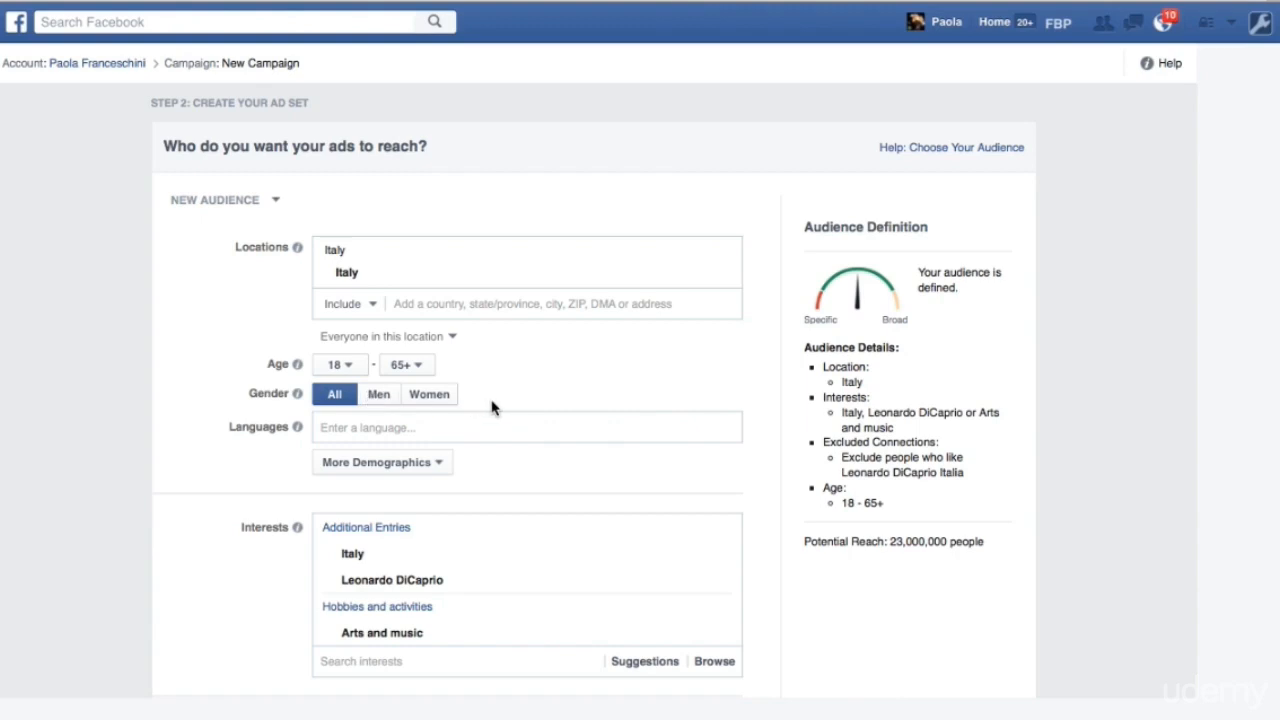
{"action": "scroll", "coordinate": [427, 348], "scroll_direction": "down", "scroll_amount": 2}
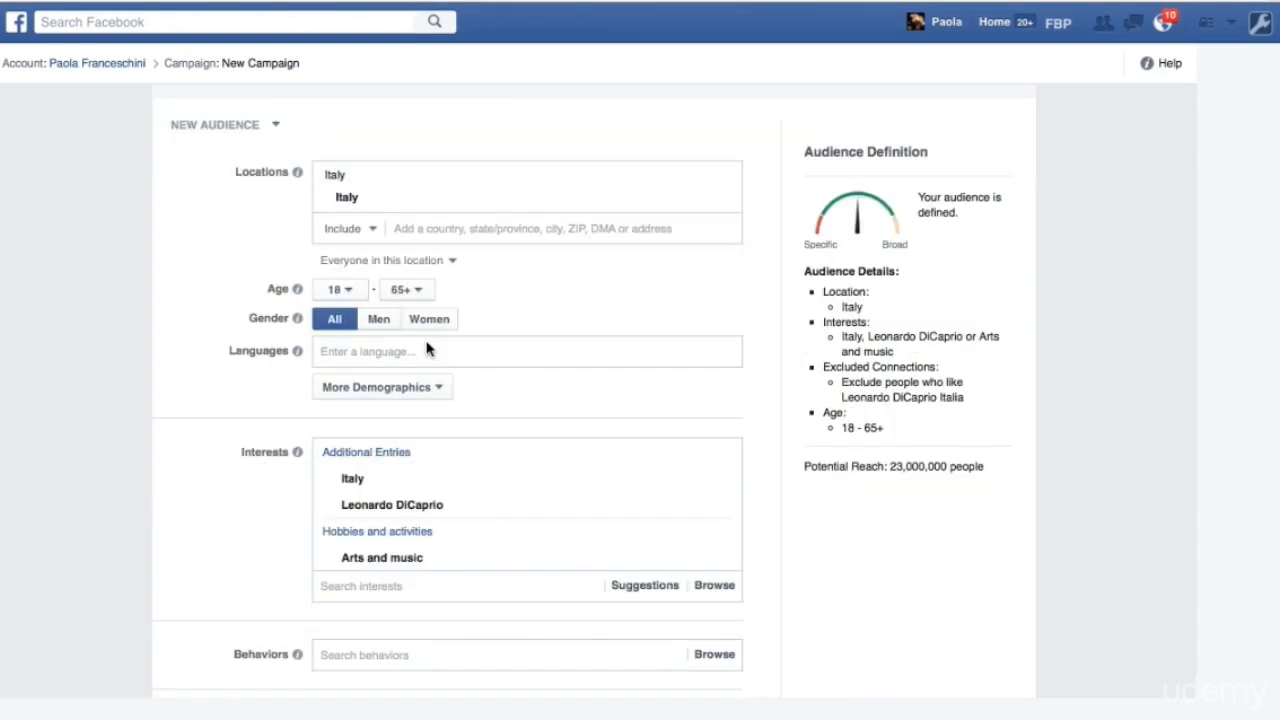
{"action": "left_click", "coordinate": [403, 396]}
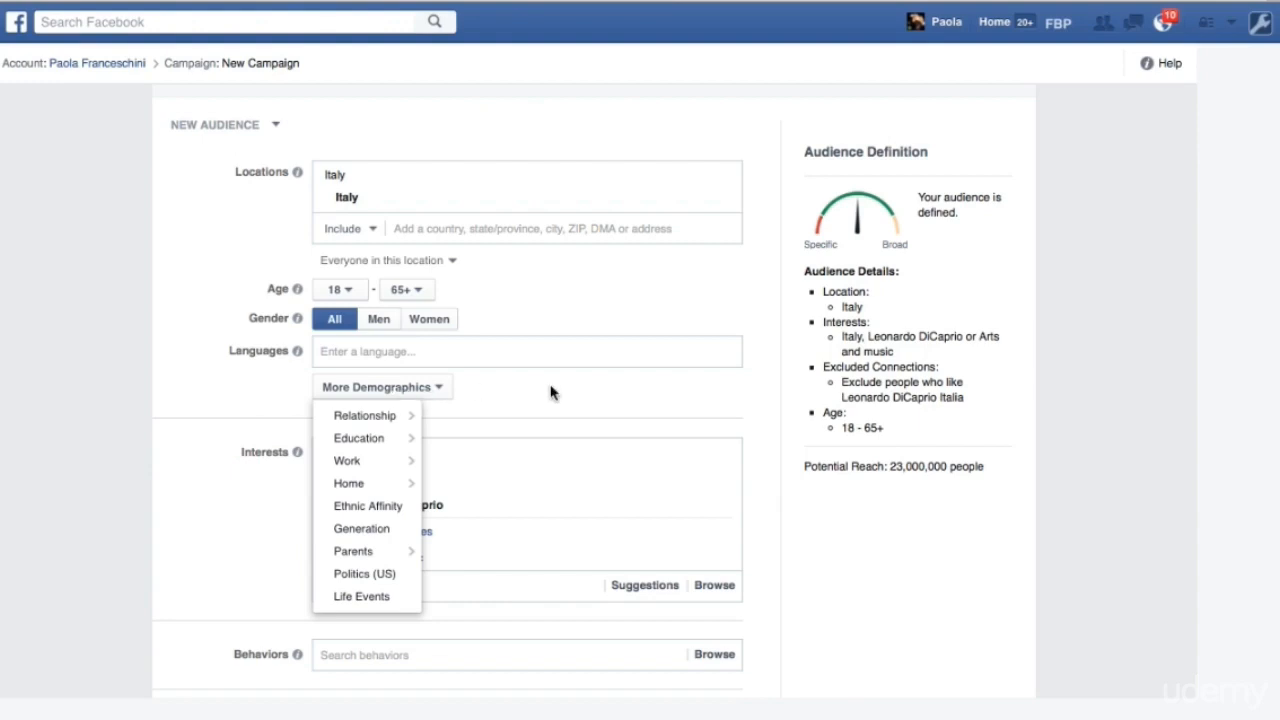
{"action": "left_click", "coordinate": [101, 458]}
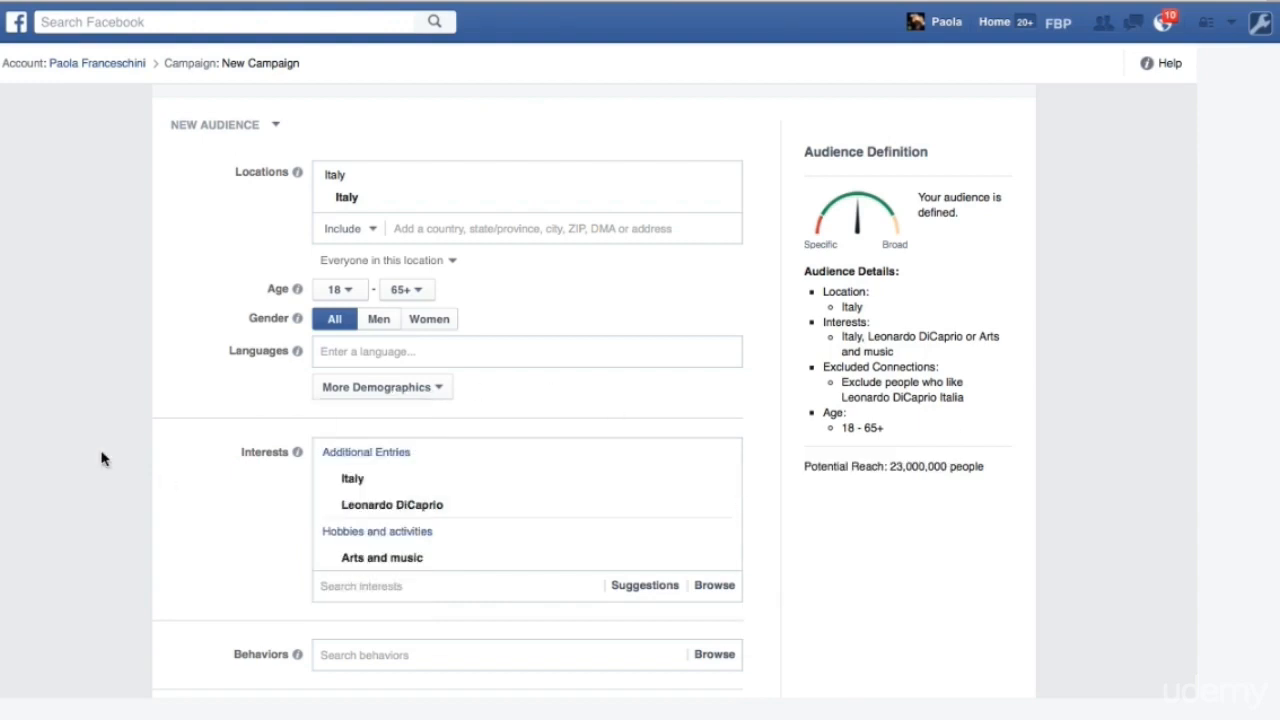
Step: Search the audience interests for "titanic" without adding any of the suggestions
{"action": "scroll", "coordinate": [101, 458], "scroll_direction": "down", "scroll_amount": 3}
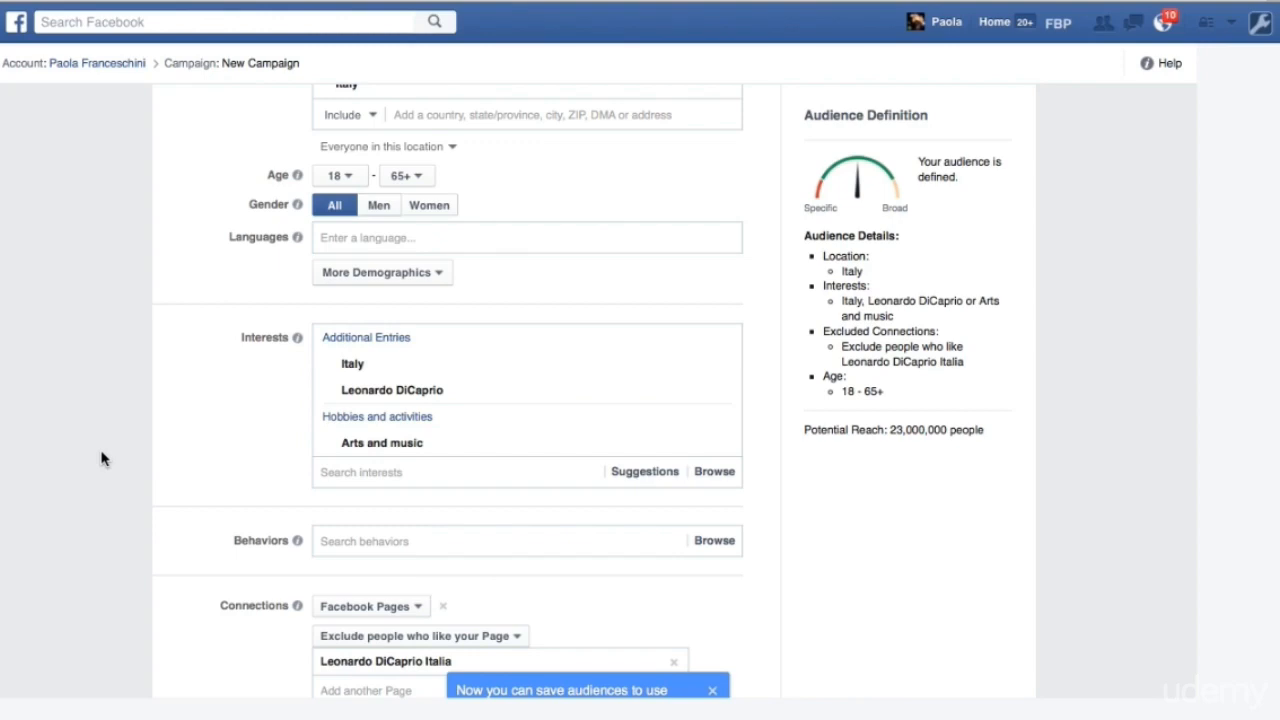
{"action": "scroll", "coordinate": [100, 458], "scroll_direction": "down", "scroll_amount": 2}
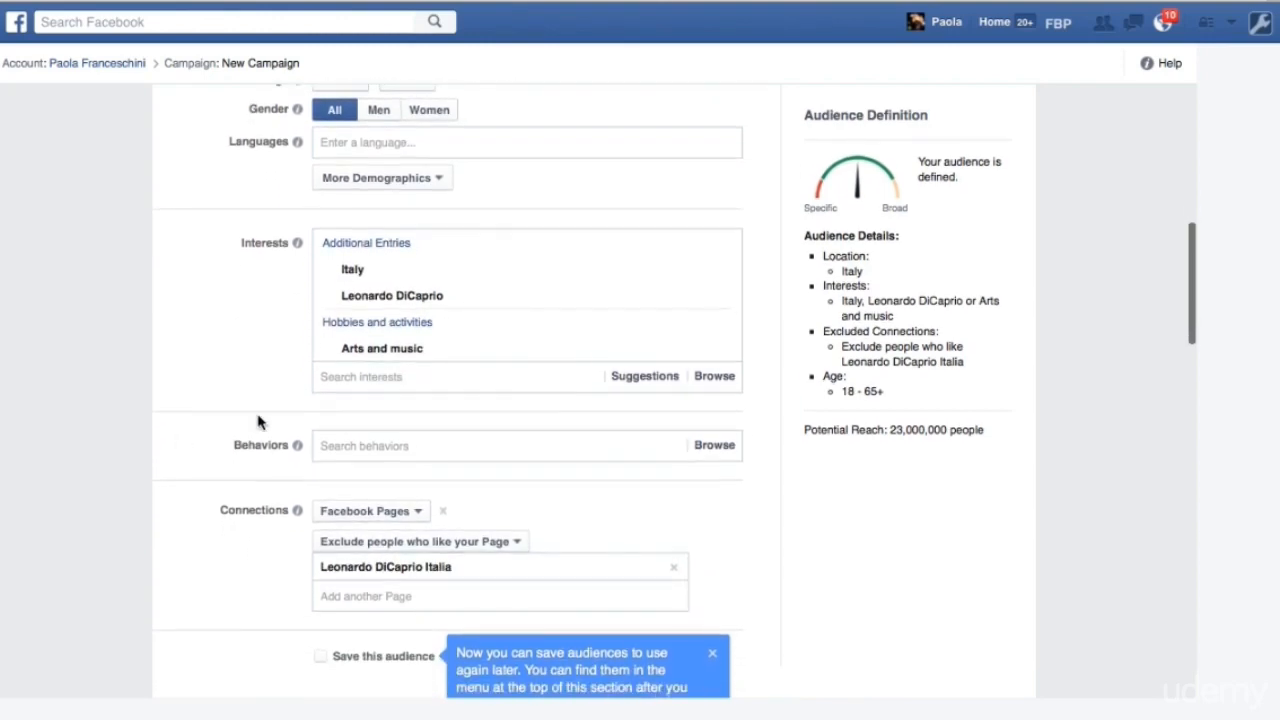
{"action": "left_click", "coordinate": [393, 377]}
{"action": "type", "text": "titanic"}
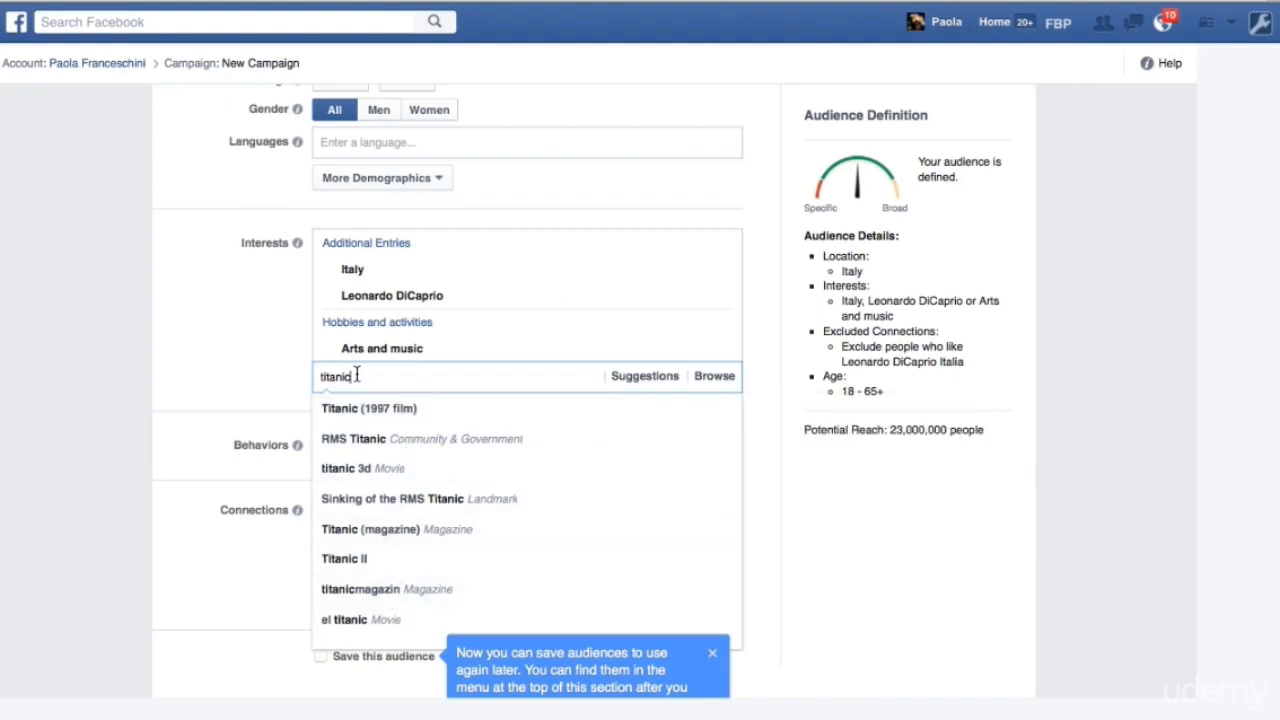
{"action": "left_click", "coordinate": [165, 378]}
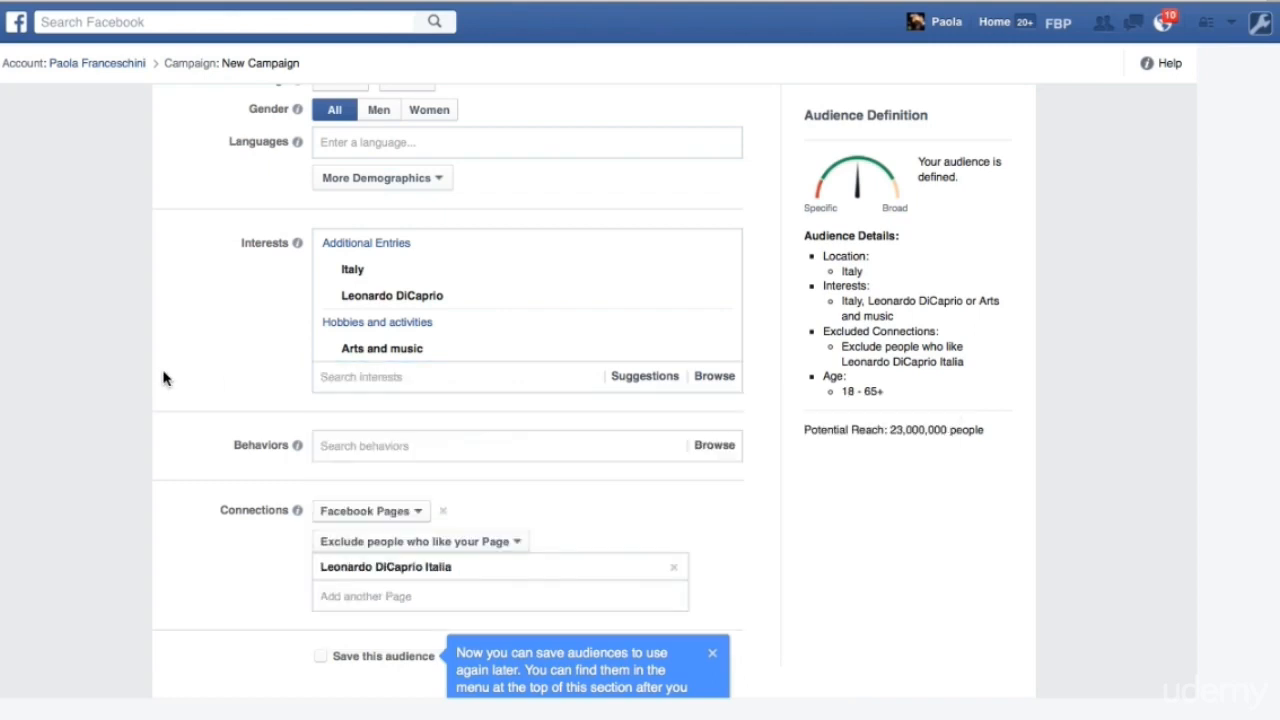
Step: View the available behavior categories and review the audience's connection settings
{"action": "scroll", "coordinate": [165, 378], "scroll_direction": "down", "scroll_amount": 3}
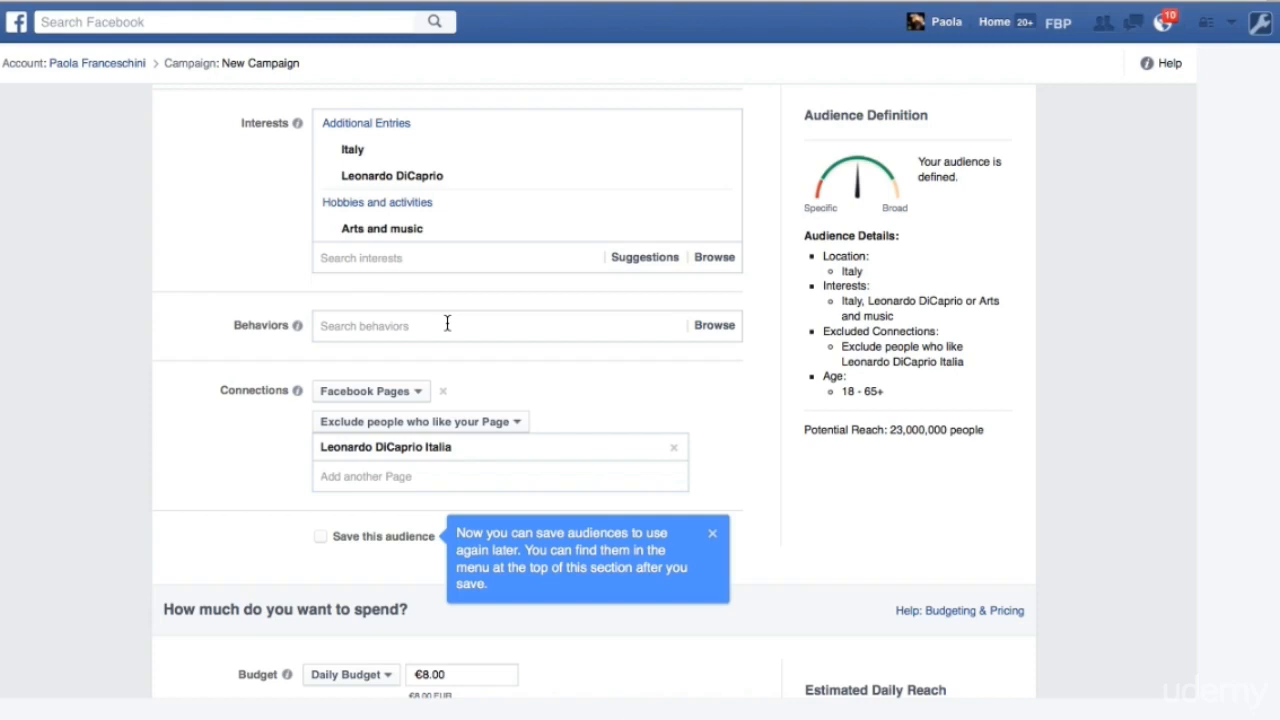
{"action": "left_click", "coordinate": [447, 323]}
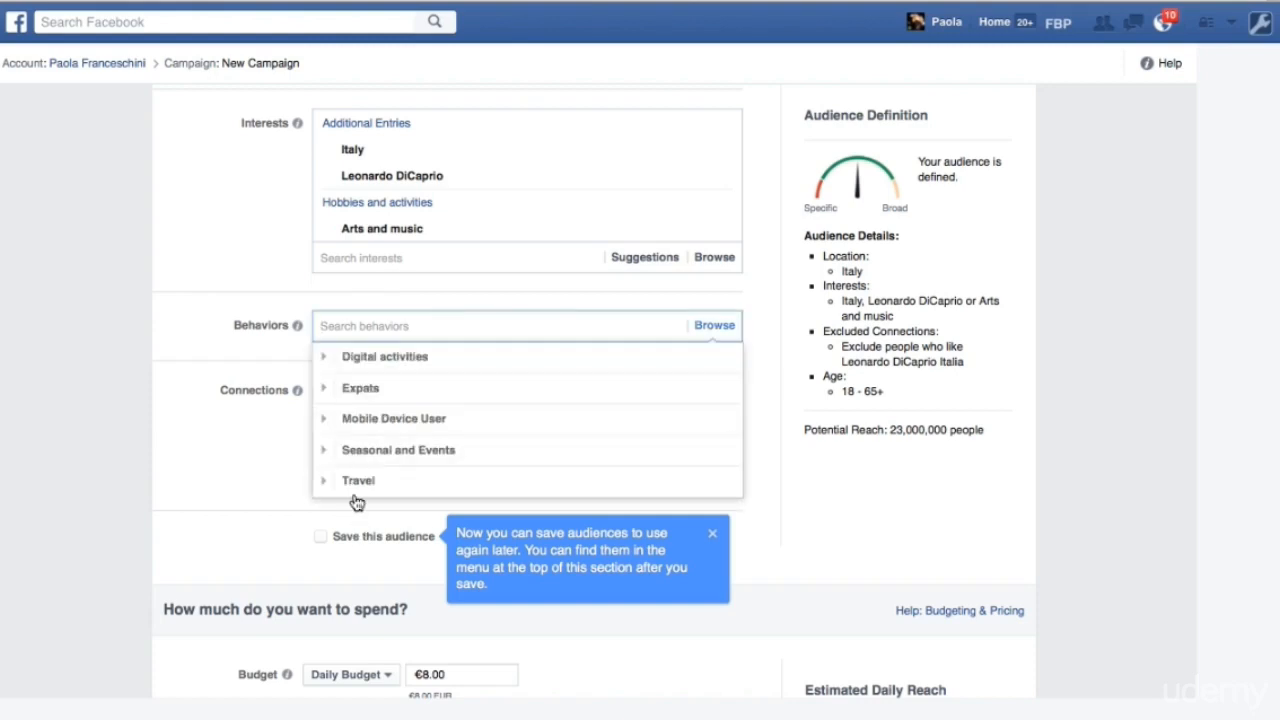
{"action": "left_click", "coordinate": [140, 462]}
{"action": "scroll", "coordinate": [142, 460], "scroll_direction": "down", "scroll_amount": 2}
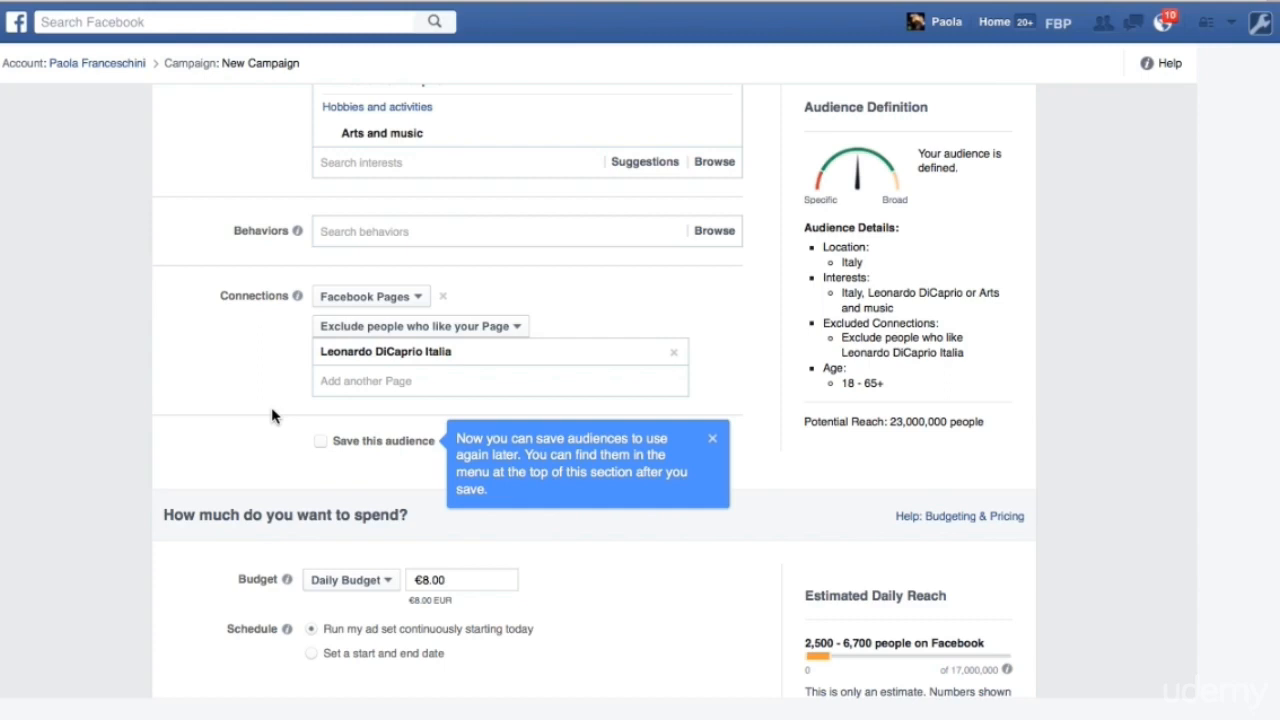
{"action": "scroll", "coordinate": [275, 414], "scroll_direction": "down", "scroll_amount": 1}
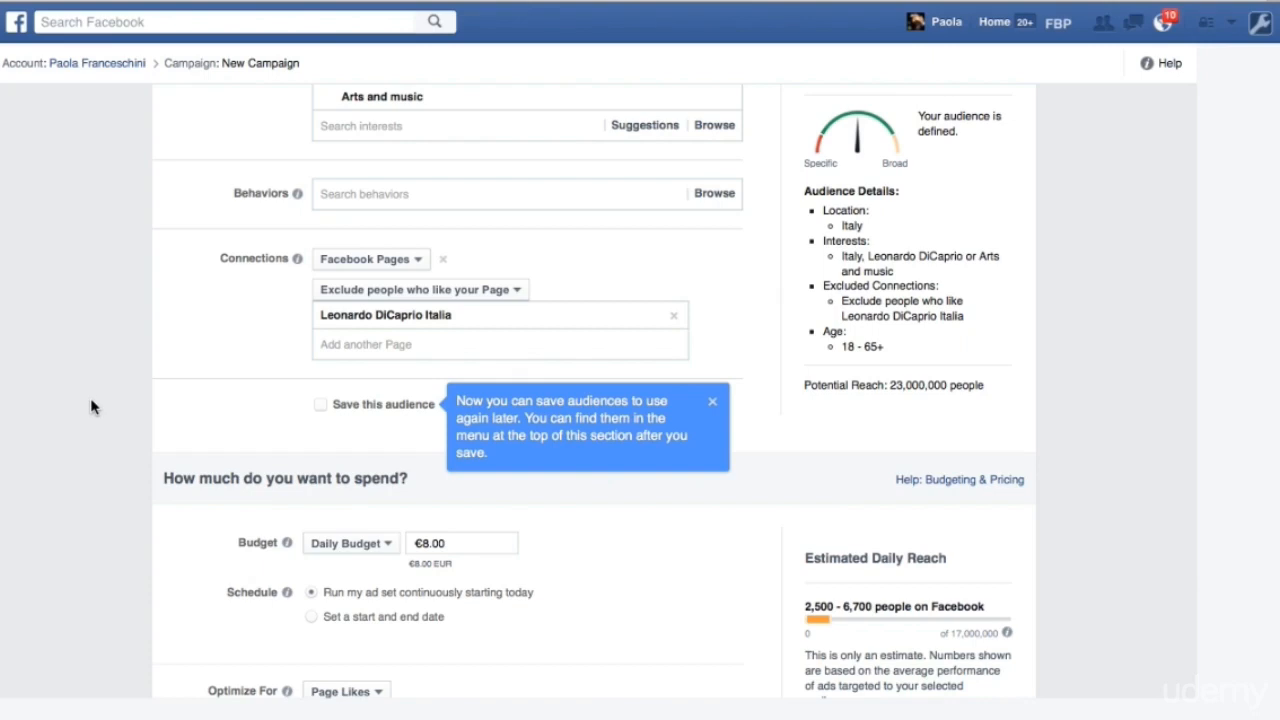
Step: Review the ad set's budget, schedule, pricing and delivery settings and the image and video choices for the ad
{"action": "scroll", "coordinate": [100, 420], "scroll_direction": "down", "scroll_amount": 5}
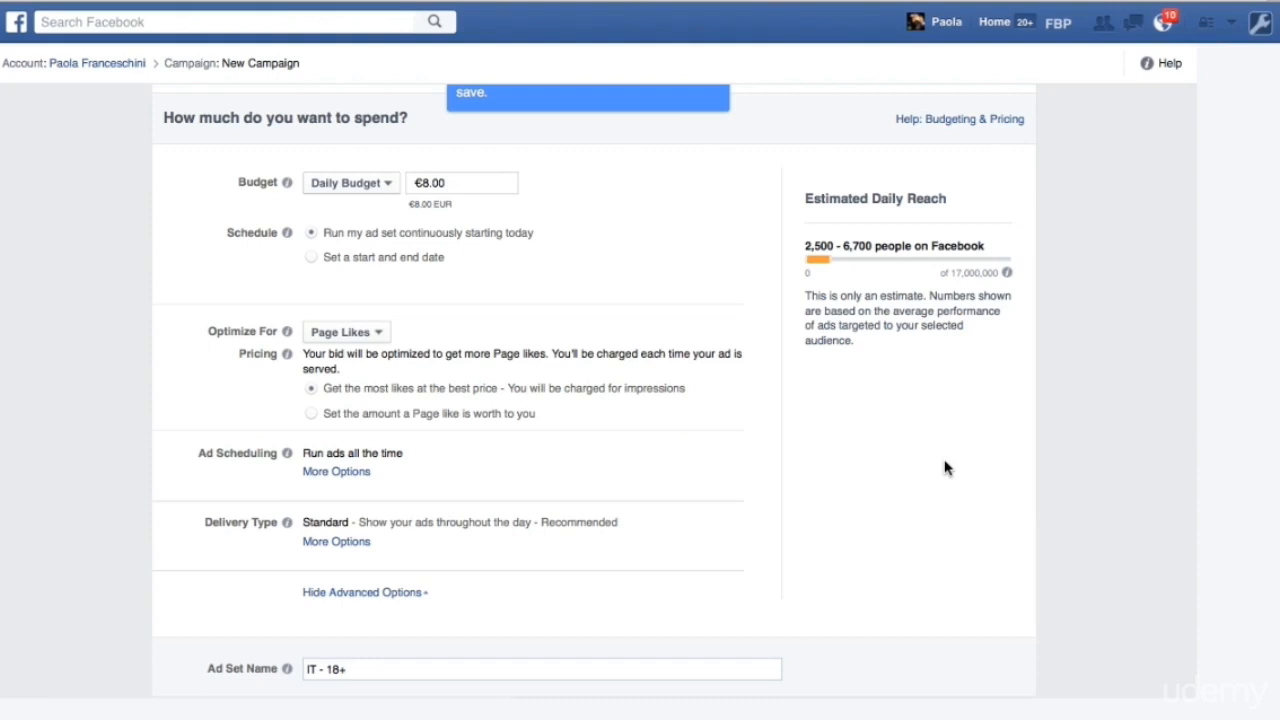
{"action": "scroll", "coordinate": [945, 467], "scroll_direction": "down", "scroll_amount": 5}
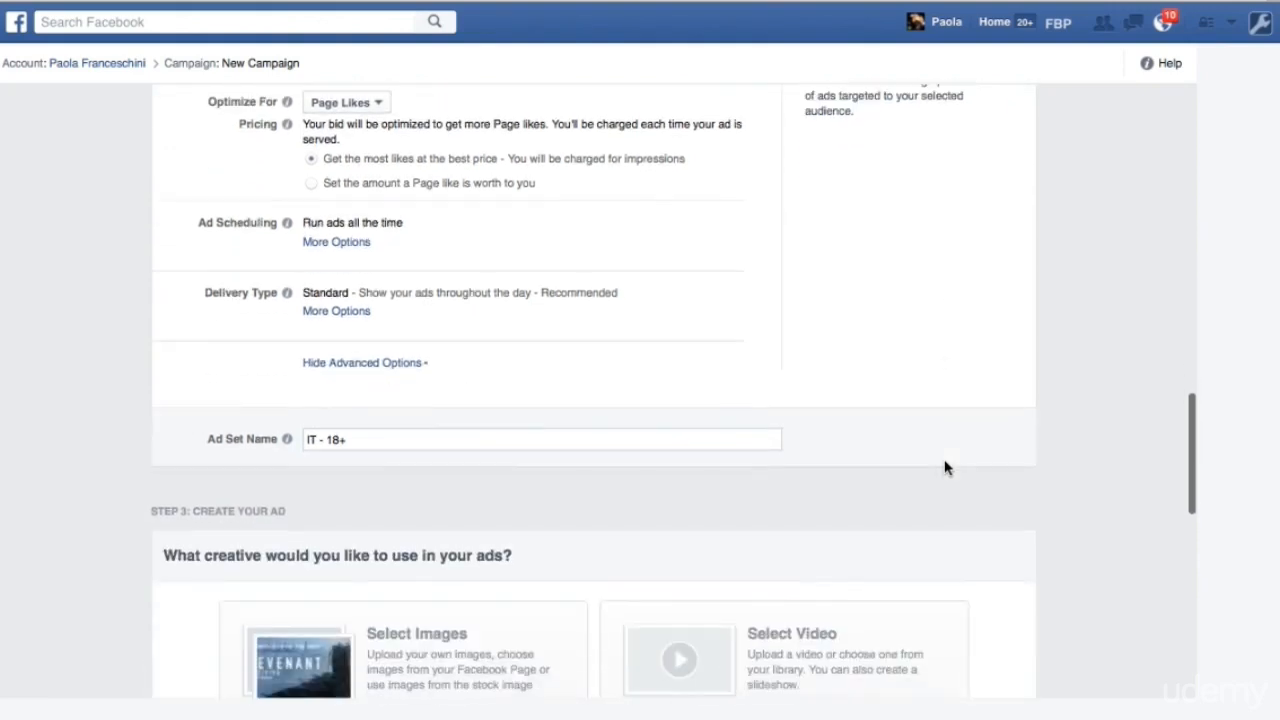
{"action": "scroll", "coordinate": [1078, 546], "scroll_direction": "down", "scroll_amount": 8}
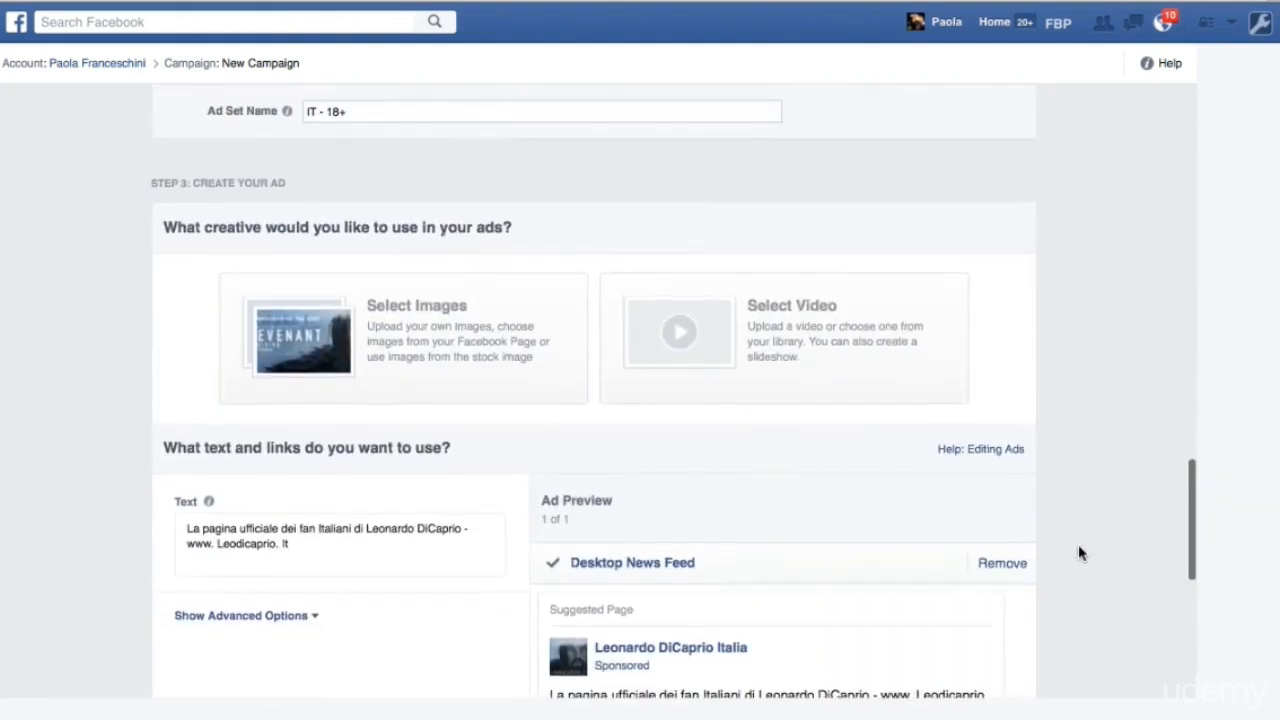
{"action": "scroll", "coordinate": [1078, 553], "scroll_direction": "down", "scroll_amount": 2}
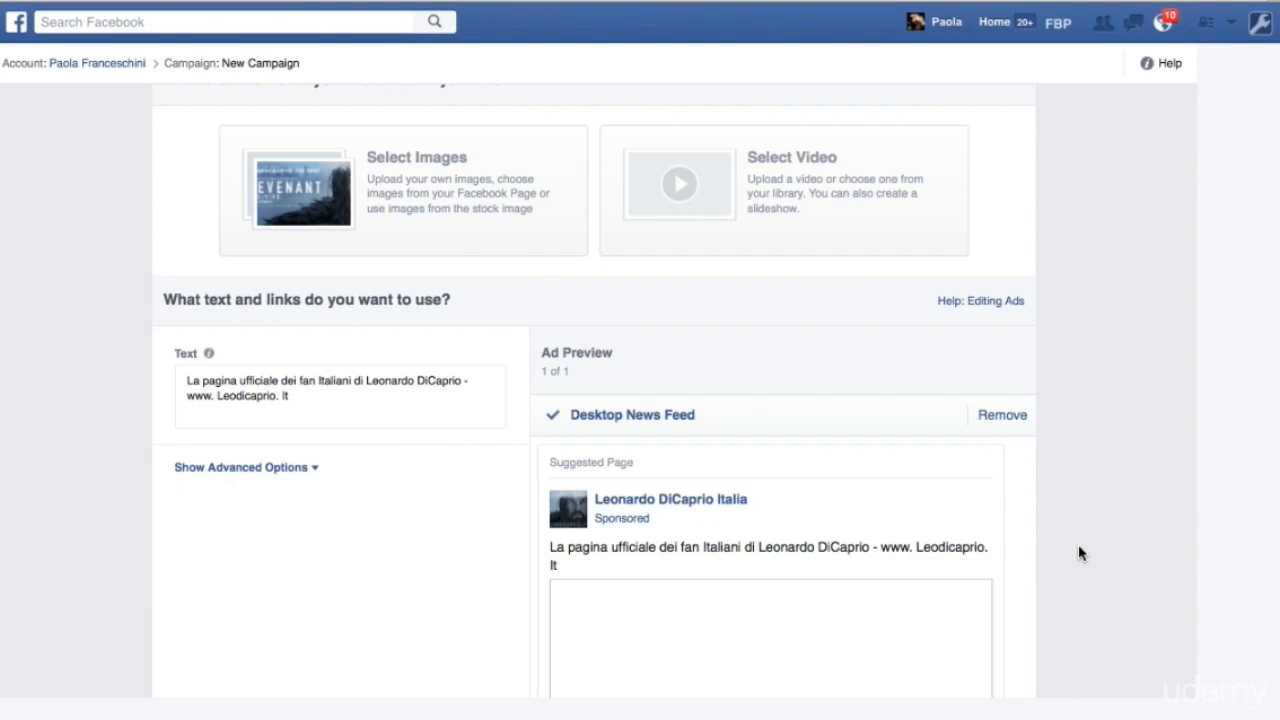
Step: Replace the ad's text with "Copy here"
{"action": "scroll", "coordinate": [1078, 544], "scroll_direction": "down", "scroll_amount": 3}
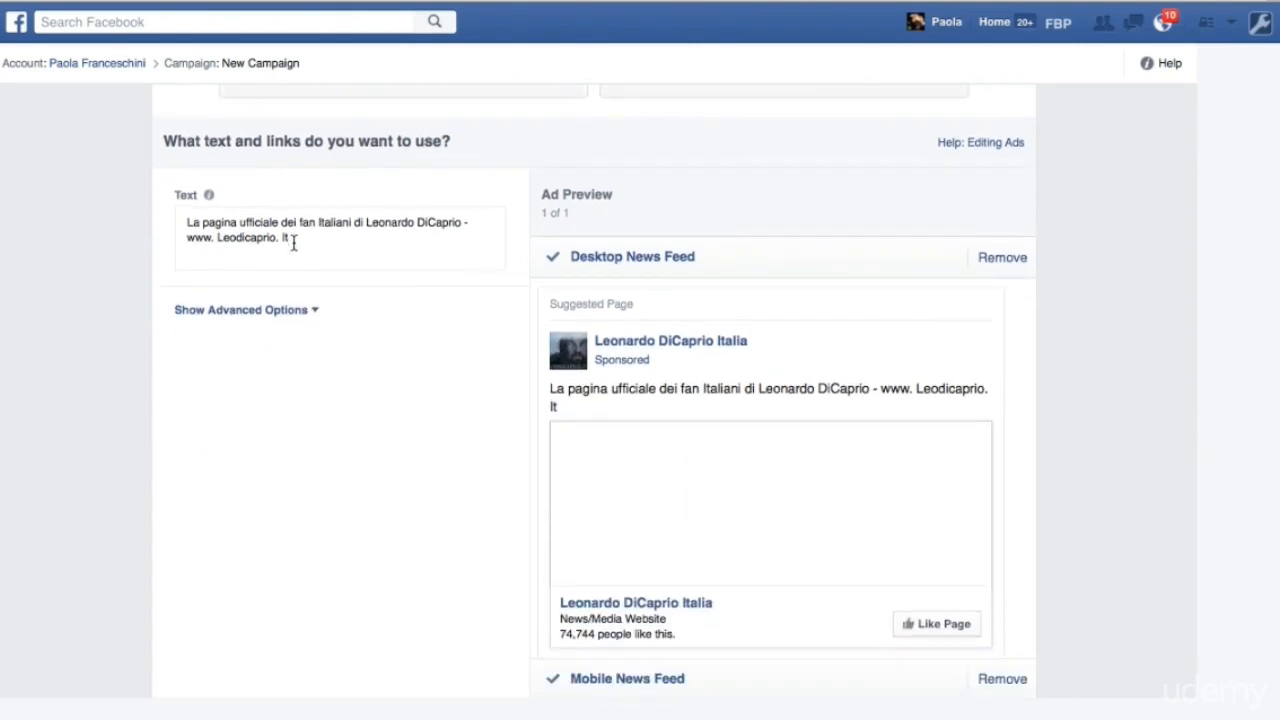
{"action": "left_click_drag", "start_coordinate": [291, 240], "coordinate": [167, 199]}
{"action": "key", "text": "BackSpace"}
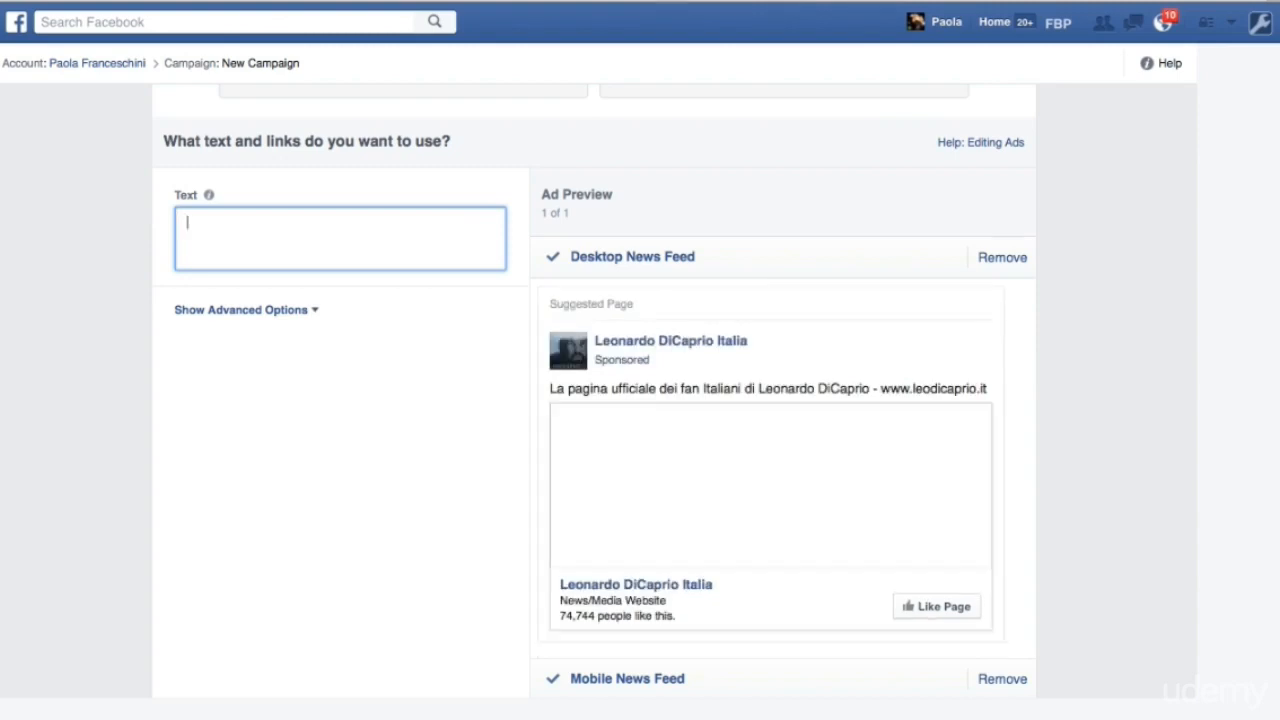
{"action": "type", "text": "Copy here"}
{"action": "left_click", "coordinate": [87, 342]}
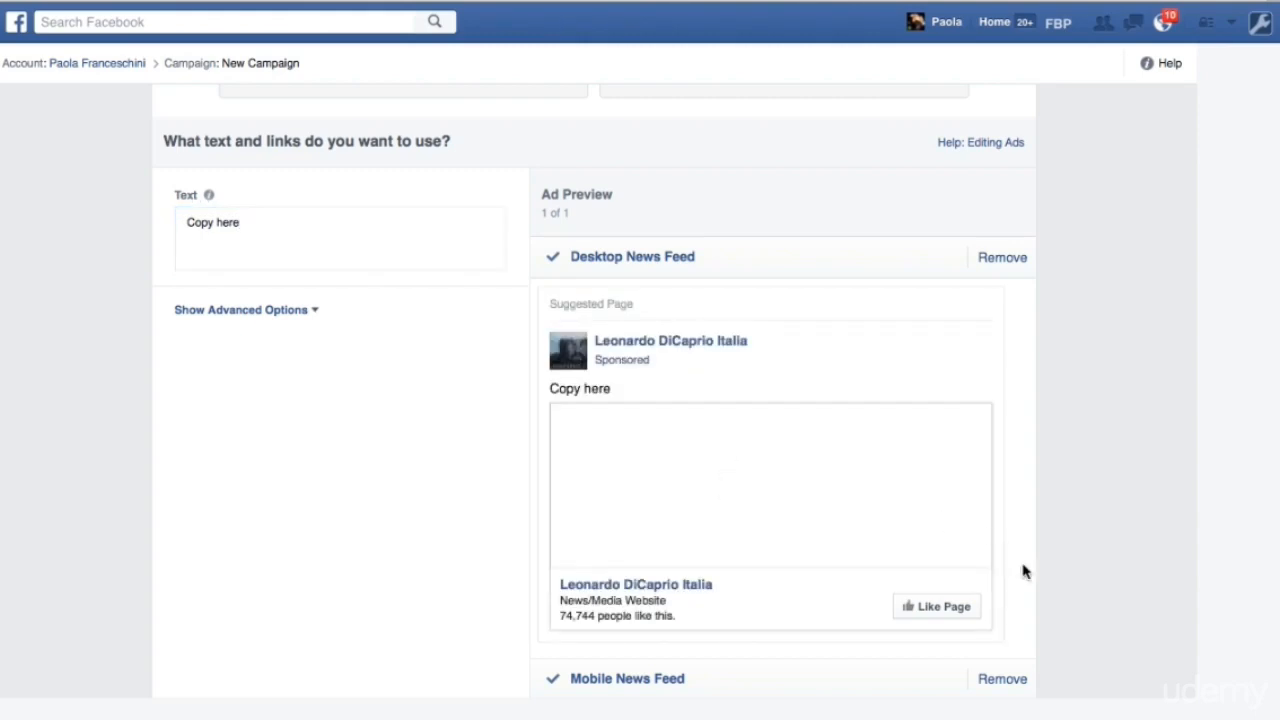
Step: Review the desktop news feed ad preview, the other placements and the ordering options
{"action": "scroll", "coordinate": [1023, 571], "scroll_direction": "down", "scroll_amount": 2}
{"action": "scroll", "coordinate": [1023, 571], "scroll_direction": "down", "scroll_amount": 1}
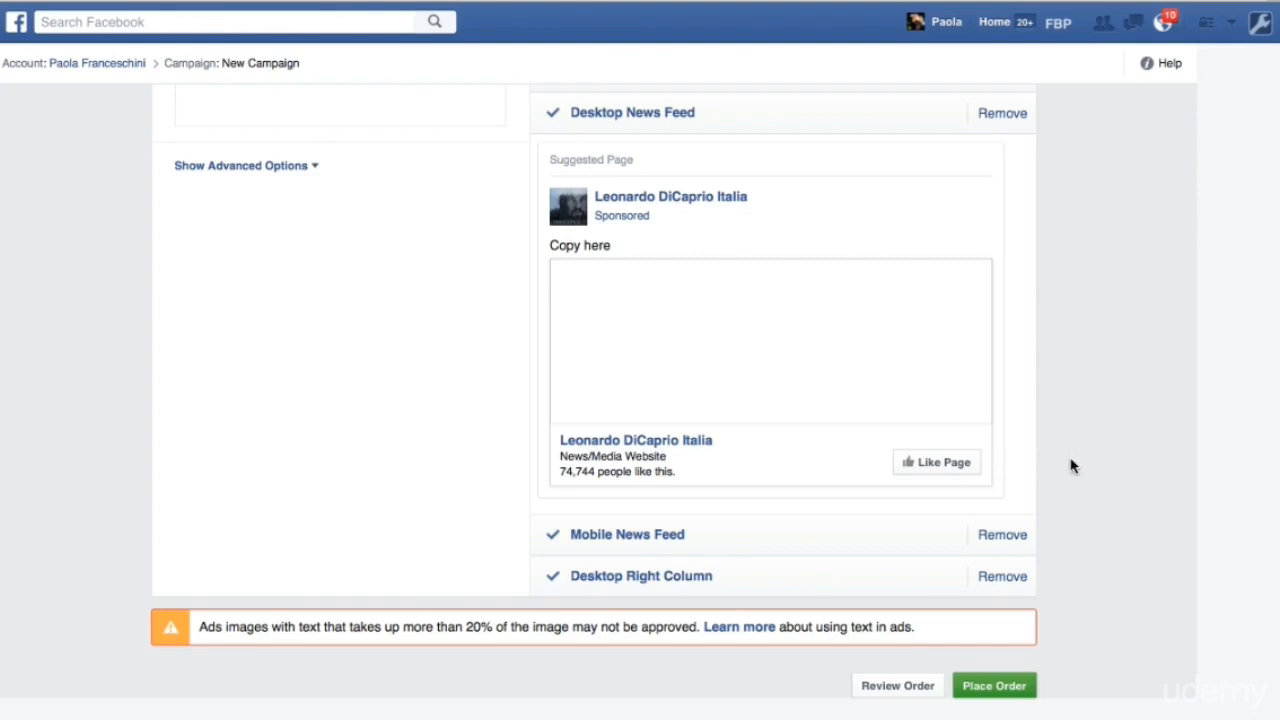
{"action": "scroll", "coordinate": [1070, 466], "scroll_direction": "down", "scroll_amount": 2}
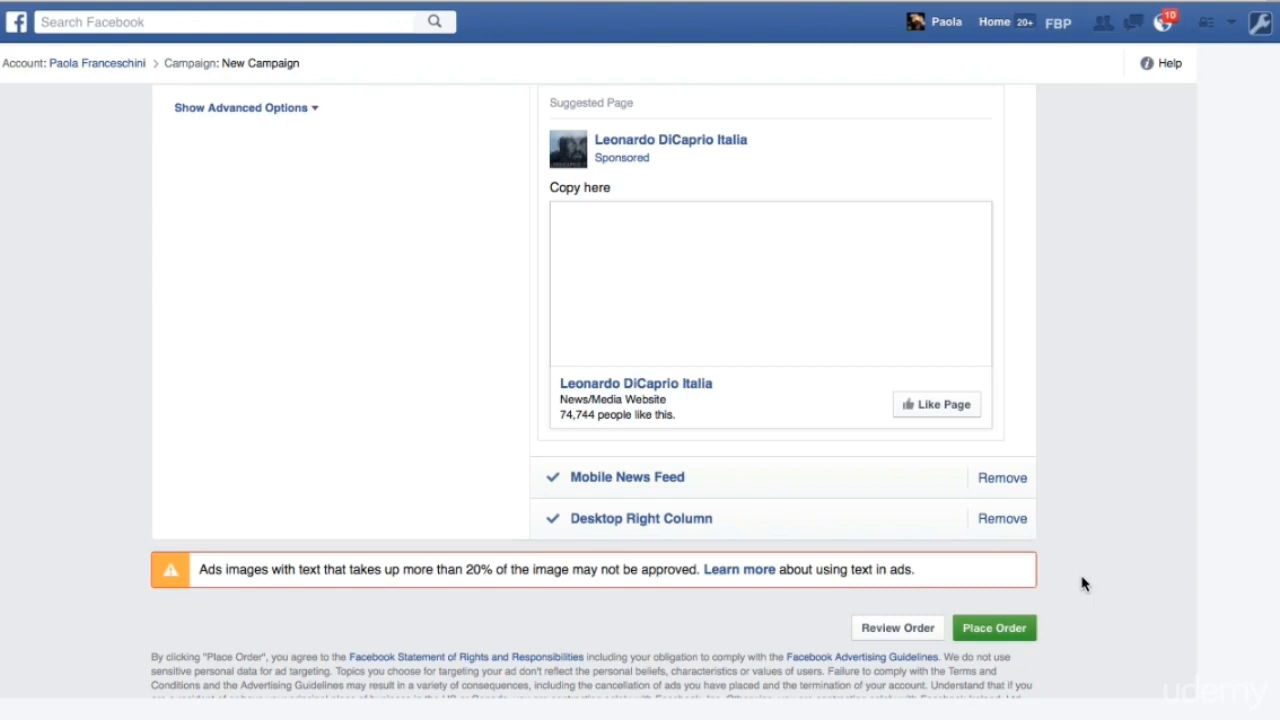
{"action": "scroll", "coordinate": [1082, 584], "scroll_direction": "down", "scroll_amount": 1}
Step: Leave the new Page Likes campaign without ordering it and go to the account's Manage Ads overview
{"action": "scroll", "coordinate": [1082, 584], "scroll_direction": "up", "scroll_amount": 4}
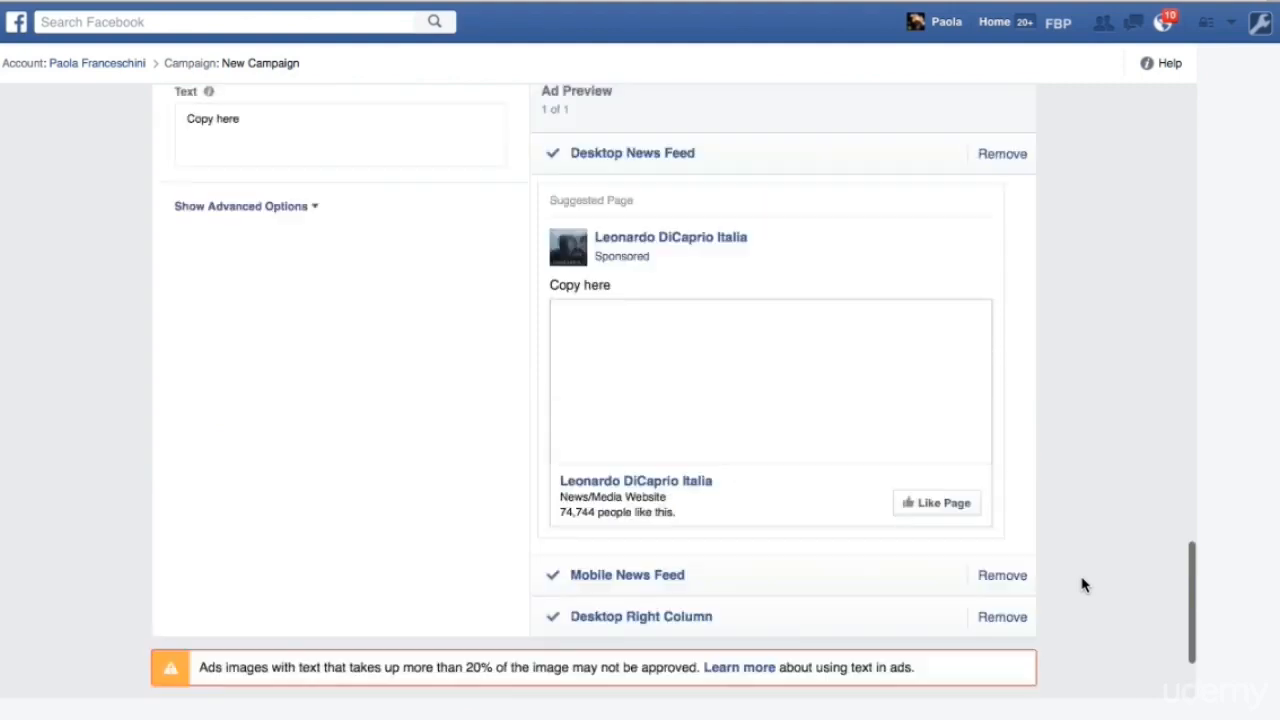
{"action": "scroll", "coordinate": [1082, 584], "scroll_direction": "up", "scroll_amount": 7}
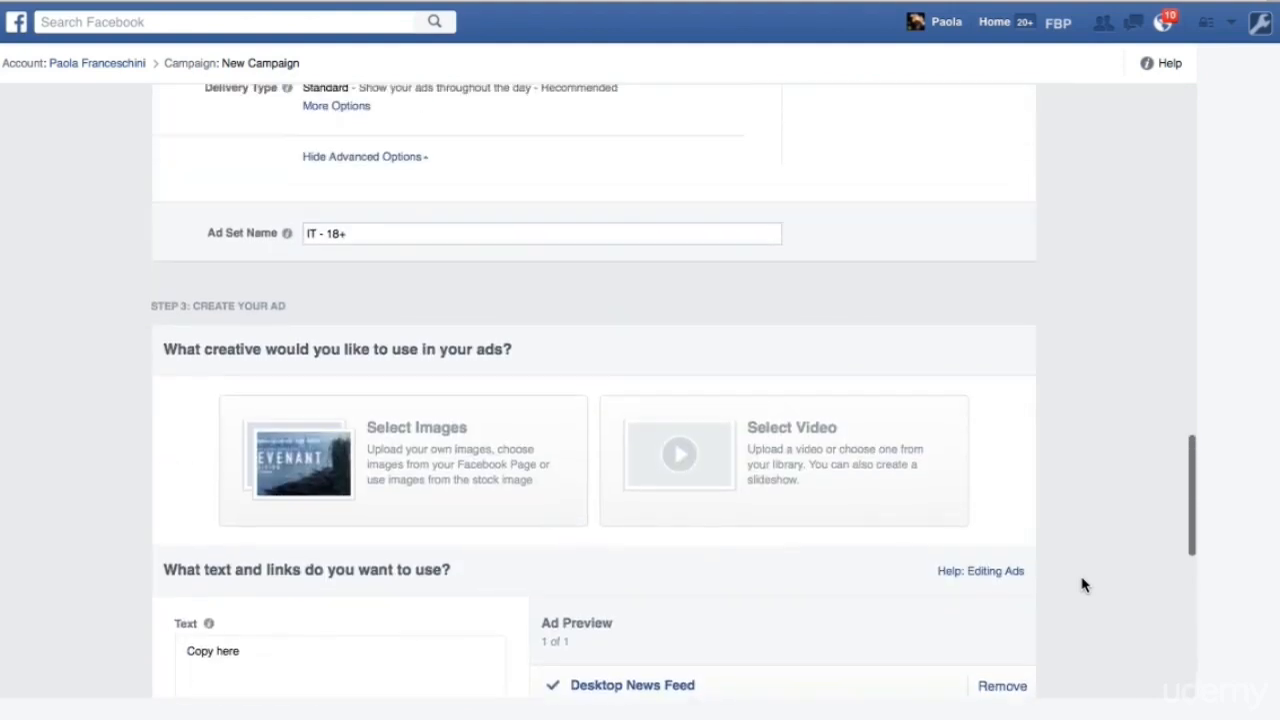
{"action": "scroll", "coordinate": [1082, 584], "scroll_direction": "up", "scroll_amount": 6}
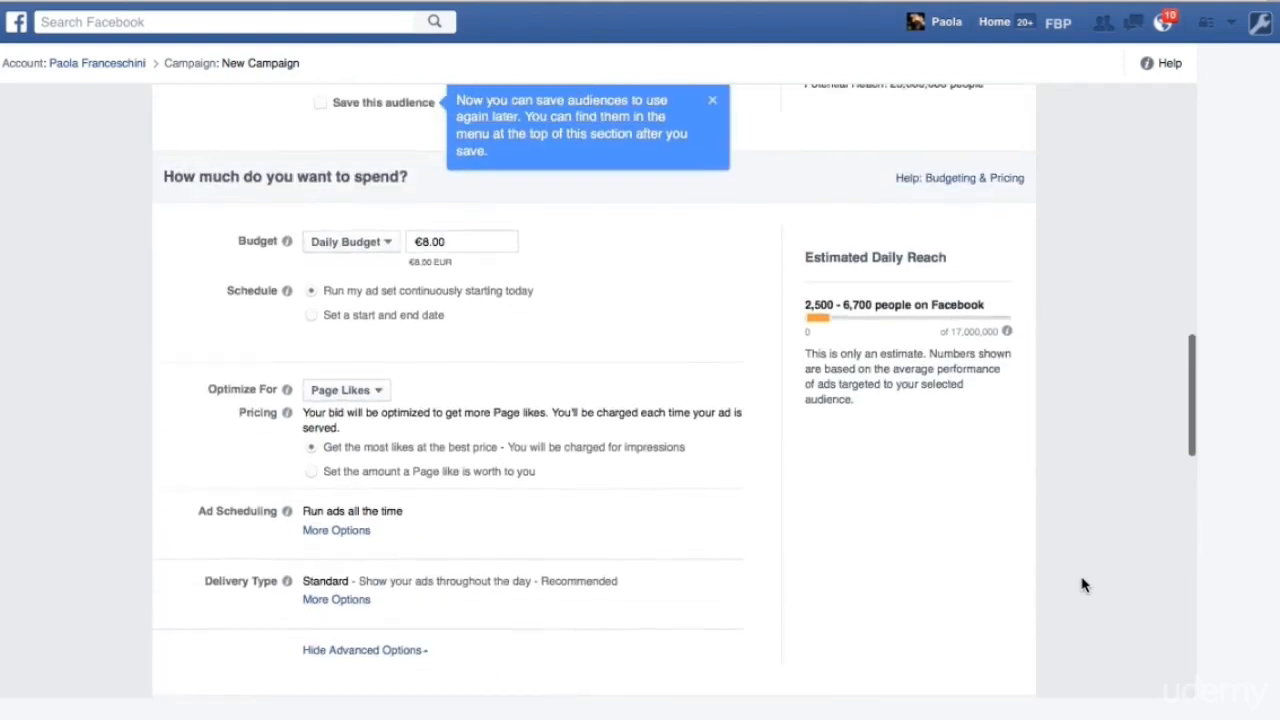
{"action": "scroll", "coordinate": [1082, 584], "scroll_direction": "up", "scroll_amount": 10}
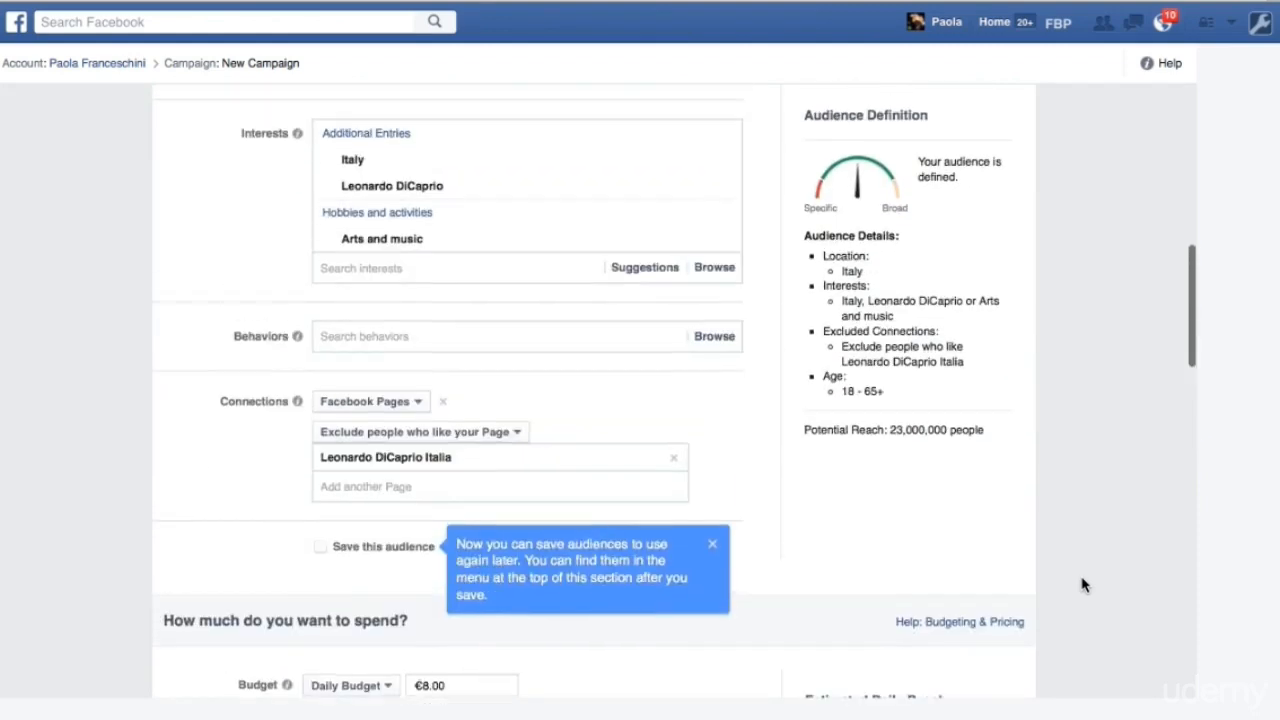
{"action": "scroll", "coordinate": [1082, 584], "scroll_direction": "up", "scroll_amount": 10}
{"action": "left_click", "coordinate": [1233, 26]}
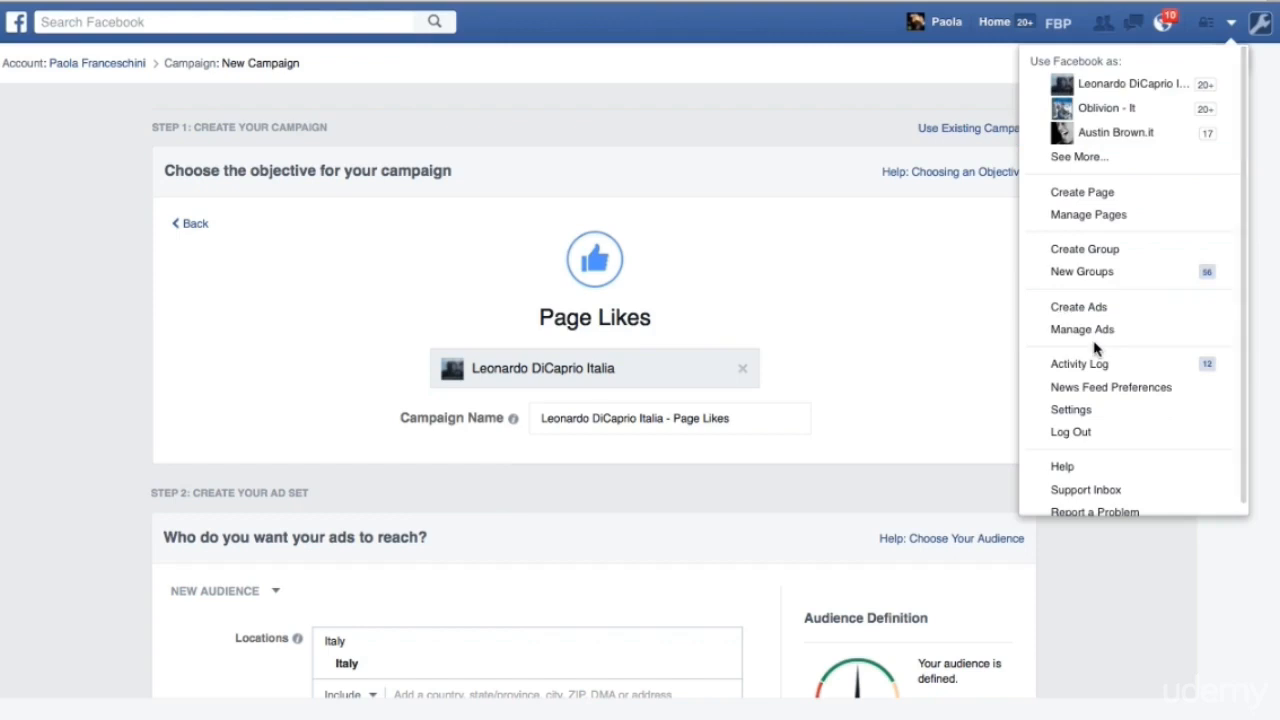
{"action": "left_click", "coordinate": [1096, 340]}
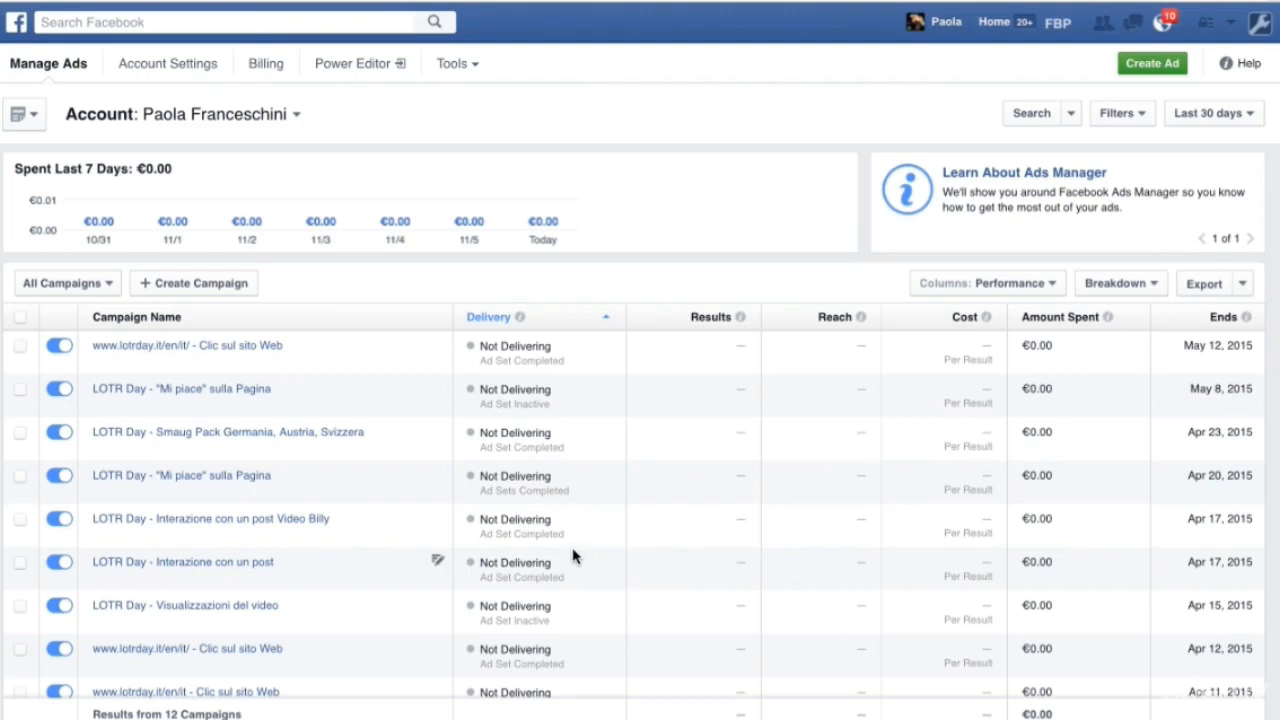
{"action": "left_click", "coordinate": [247, 348]}
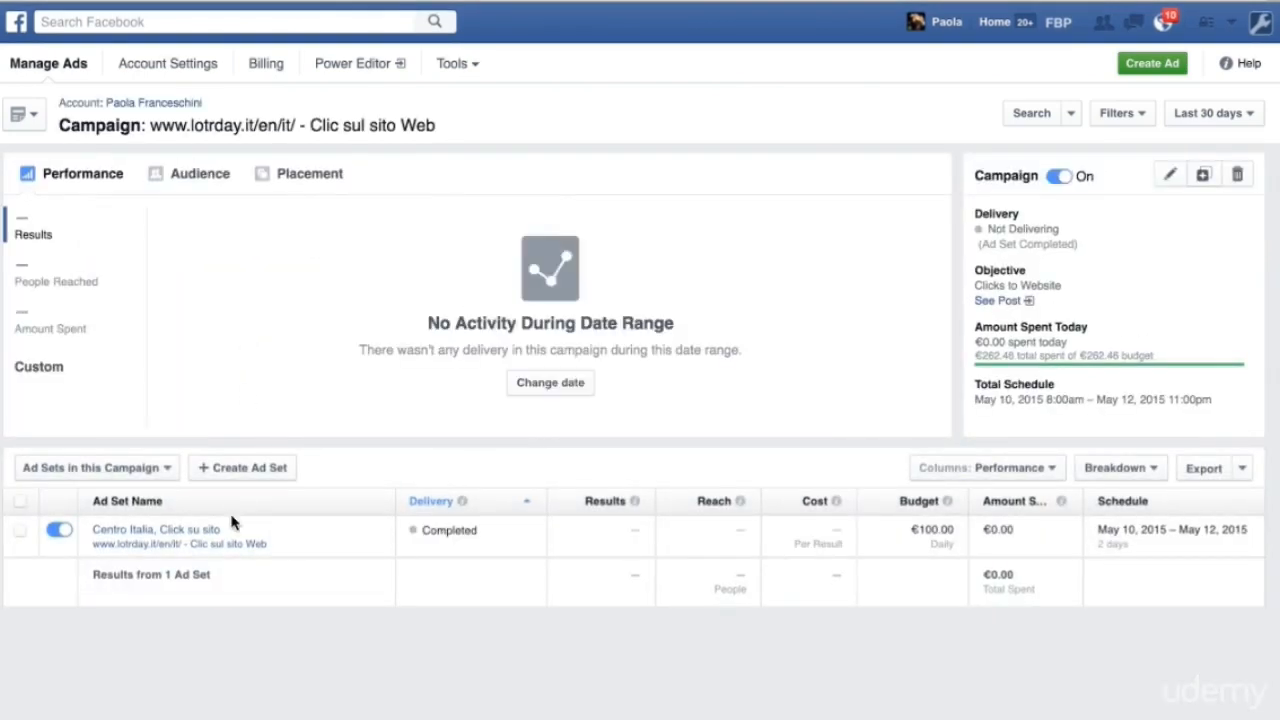
{"action": "left_click", "coordinate": [230, 548]}
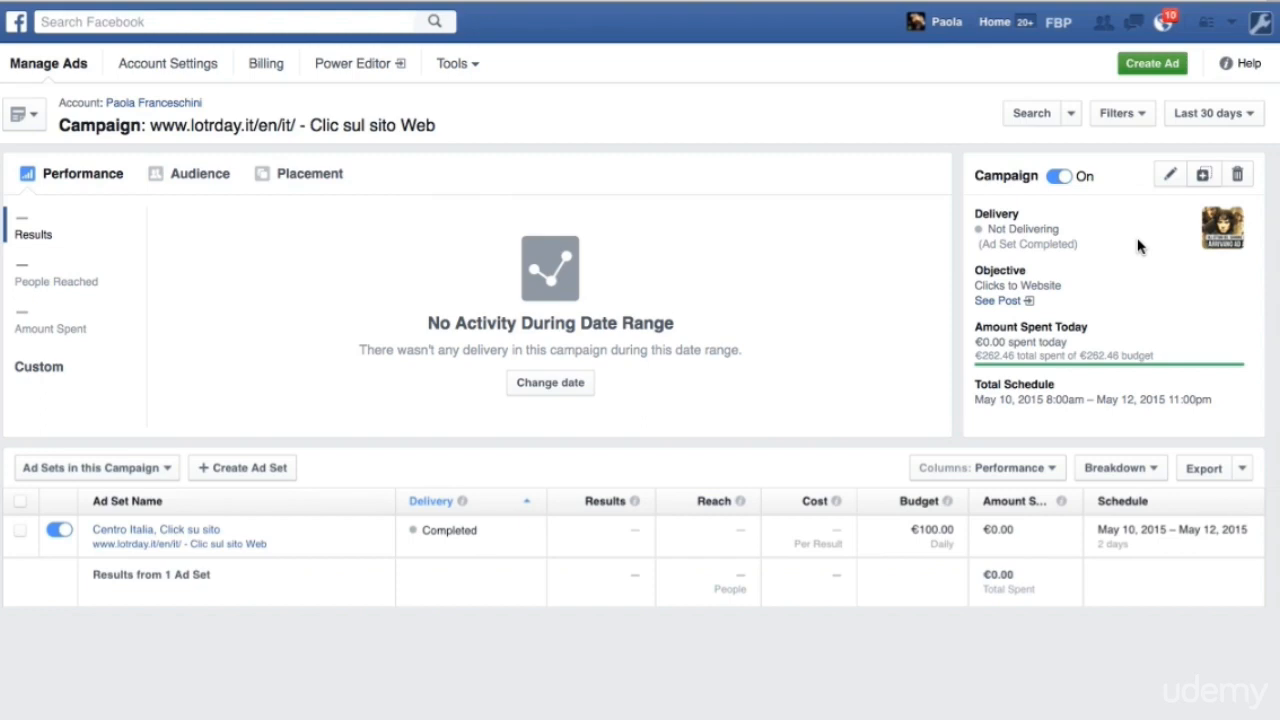
{"action": "left_click", "coordinate": [1248, 117]}
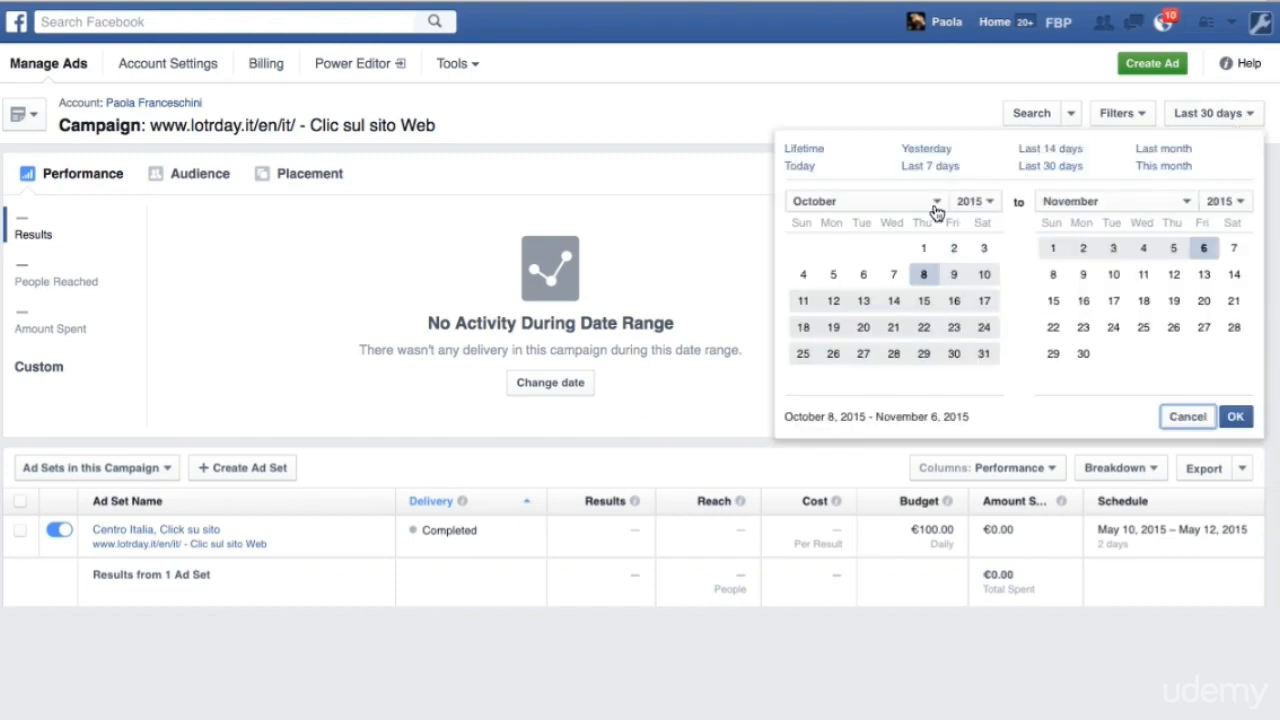
{"action": "left_click", "coordinate": [808, 152]}
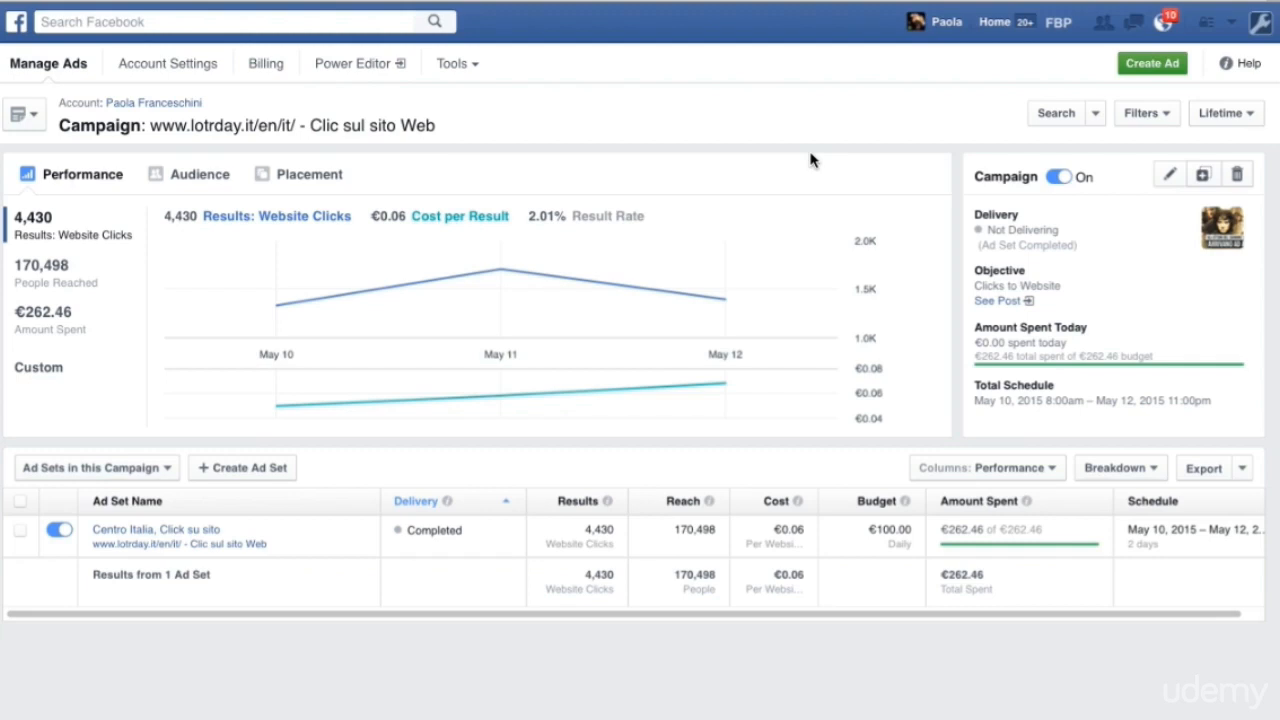
Step: Open the Customize Columns settings for the campaign's ad set table
{"action": "left_click", "coordinate": [1049, 470]}
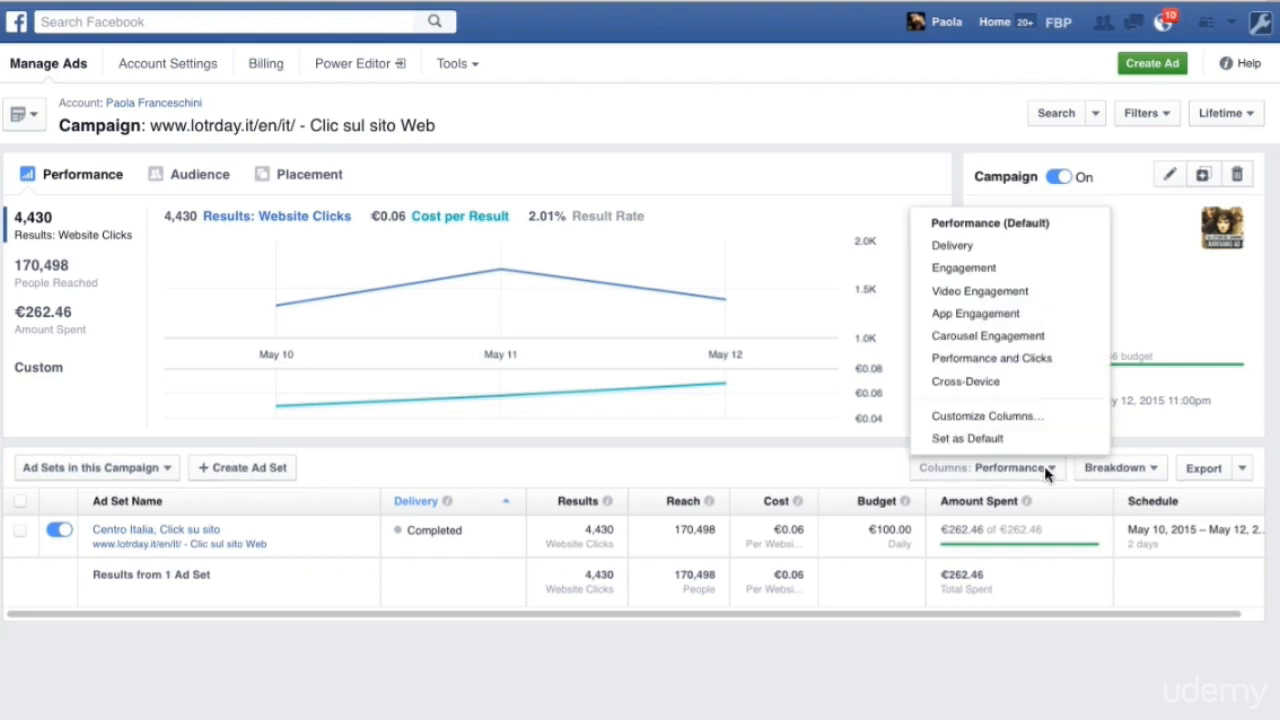
{"action": "left_click", "coordinate": [1010, 420]}
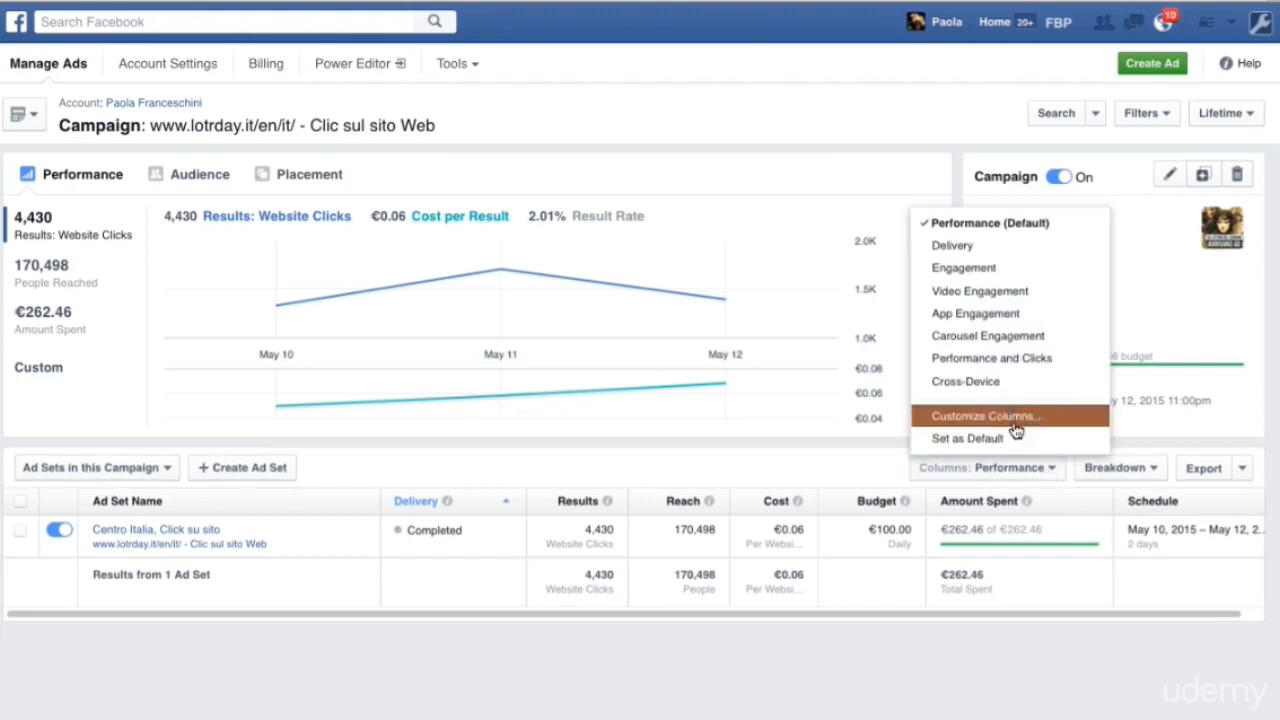
{"action": "left_click", "coordinate": [1014, 426]}
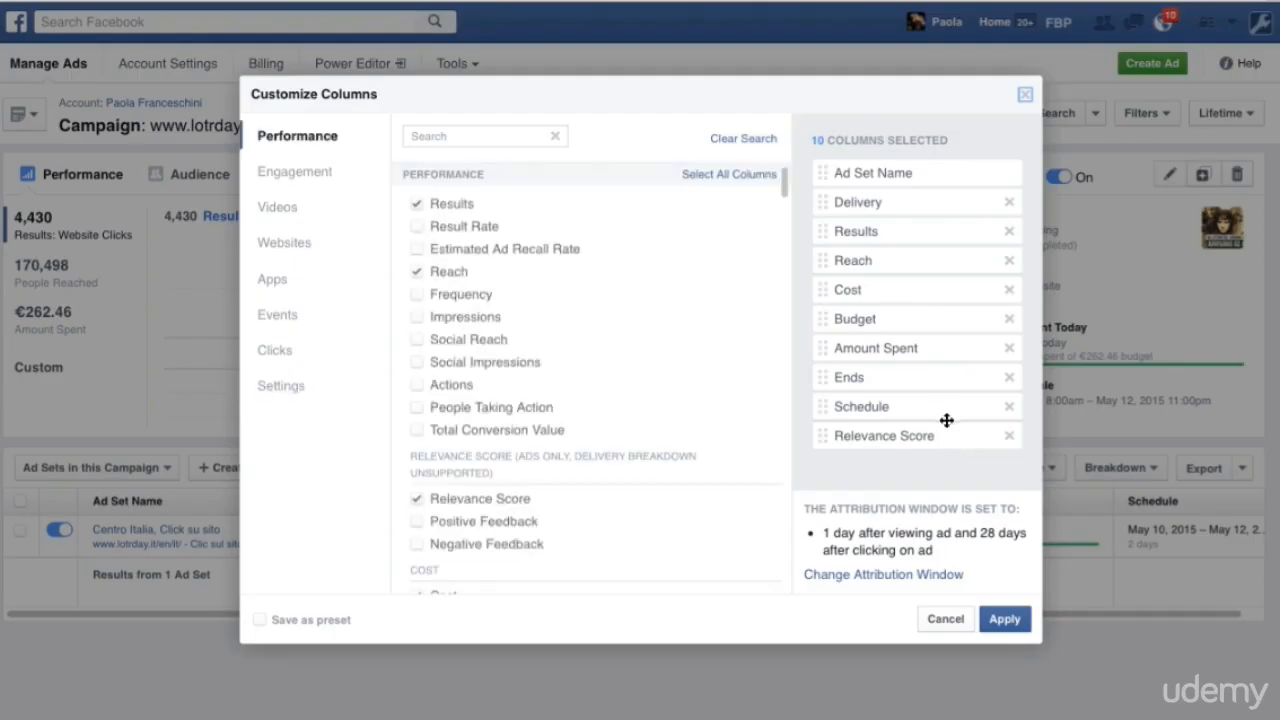